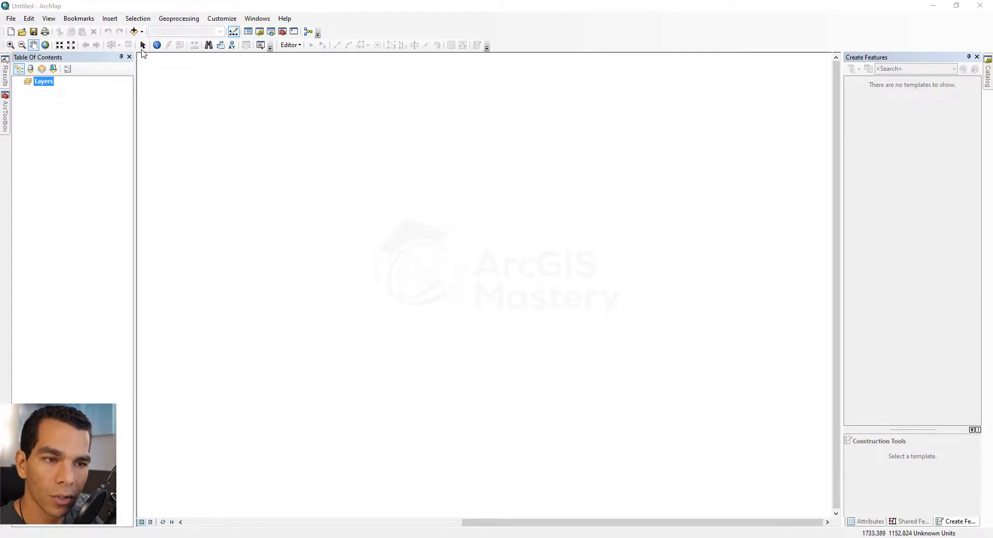
# Step: Add the OpenStreetMap basemap to the empty map
pyautogui.click(142, 32)
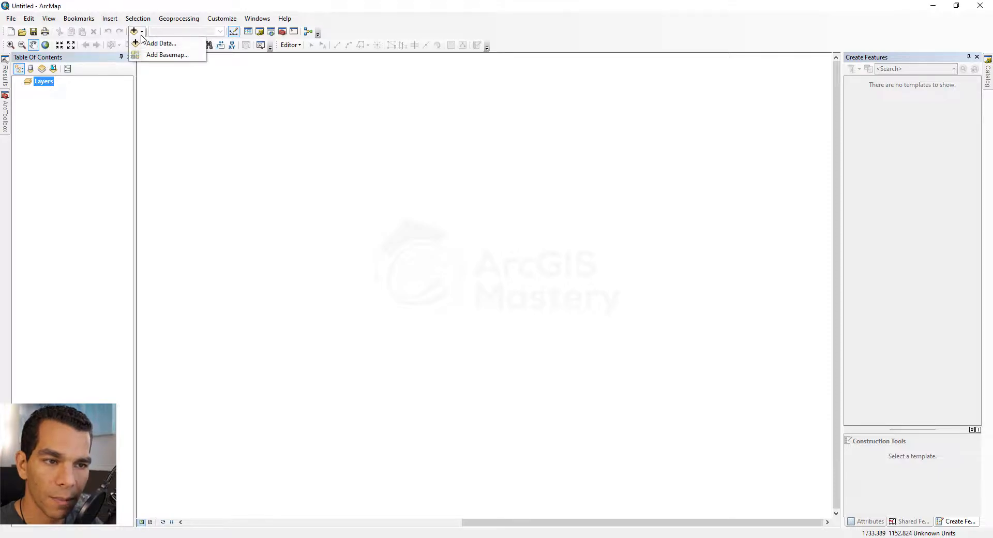
pyautogui.click(158, 54)
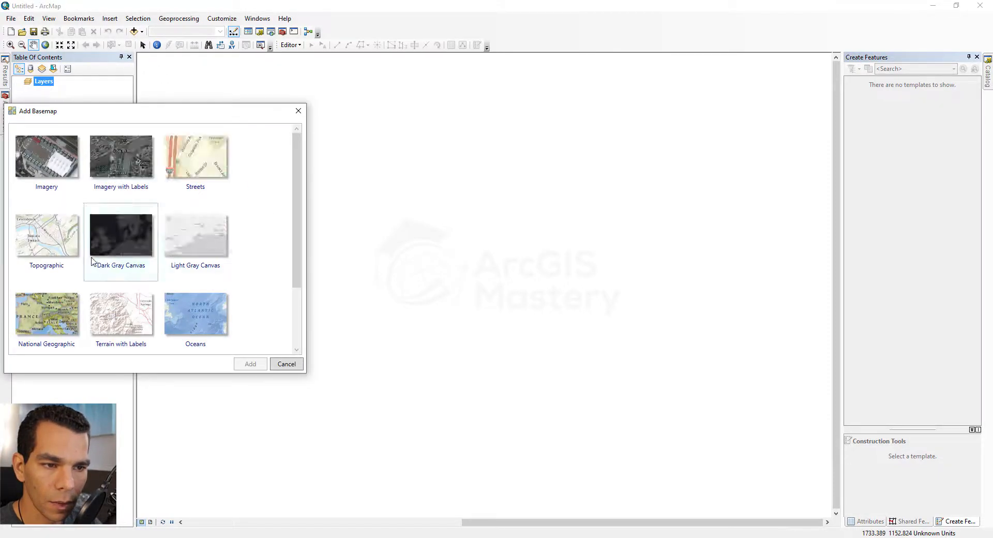
pyautogui.scroll(-1, 91, 262)
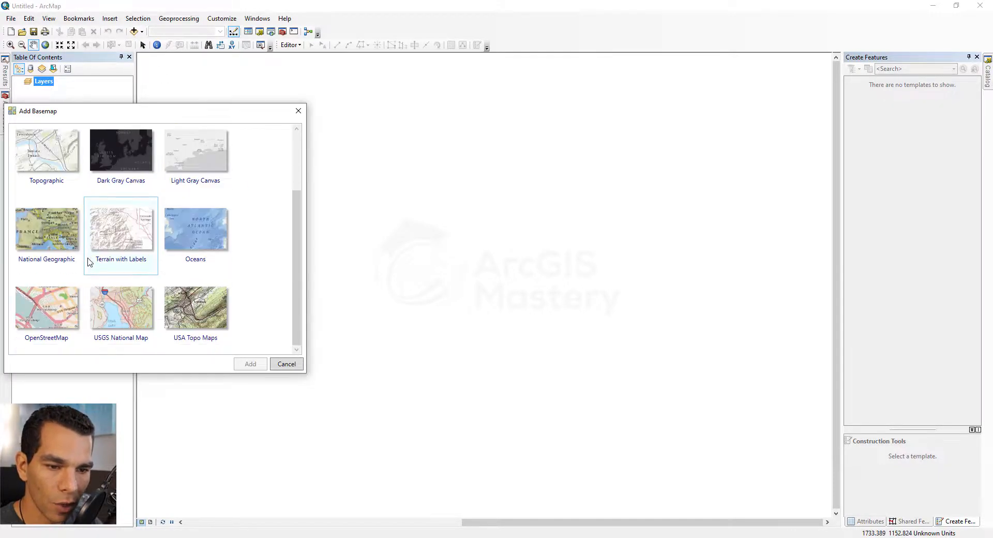
pyautogui.doubleClick(59, 308)
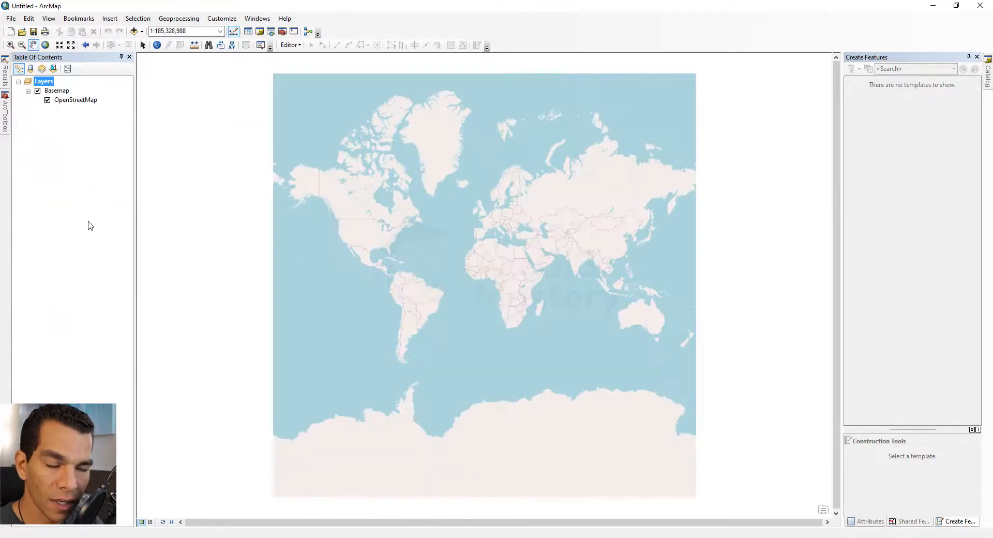
# Step: Frame the map on California and save that extent as a bookmark named California
pyautogui.click(11, 44)
pyautogui.moveTo(333, 222); pyautogui.dragTo(355, 251)
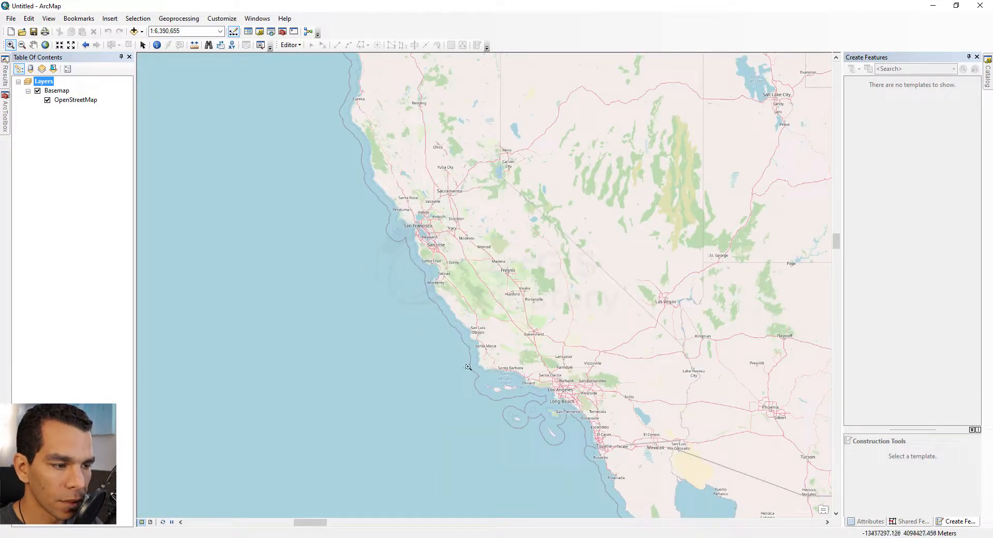
pyautogui.click(34, 45)
pyautogui.moveTo(257, 160); pyautogui.dragTo(181, 190)
pyautogui.click(78, 19)
pyautogui.click(96, 32)
pyautogui.write('California')
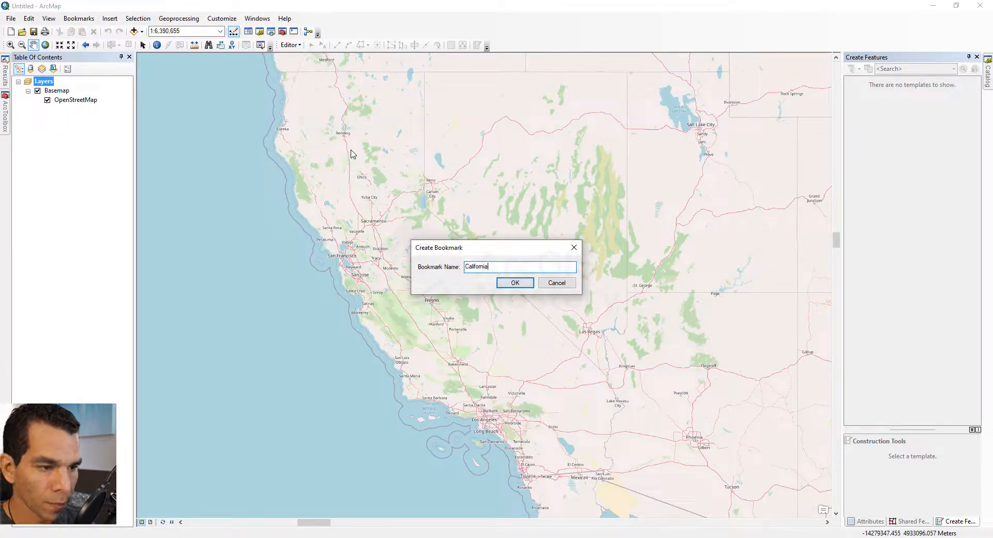
pyautogui.press('Return')
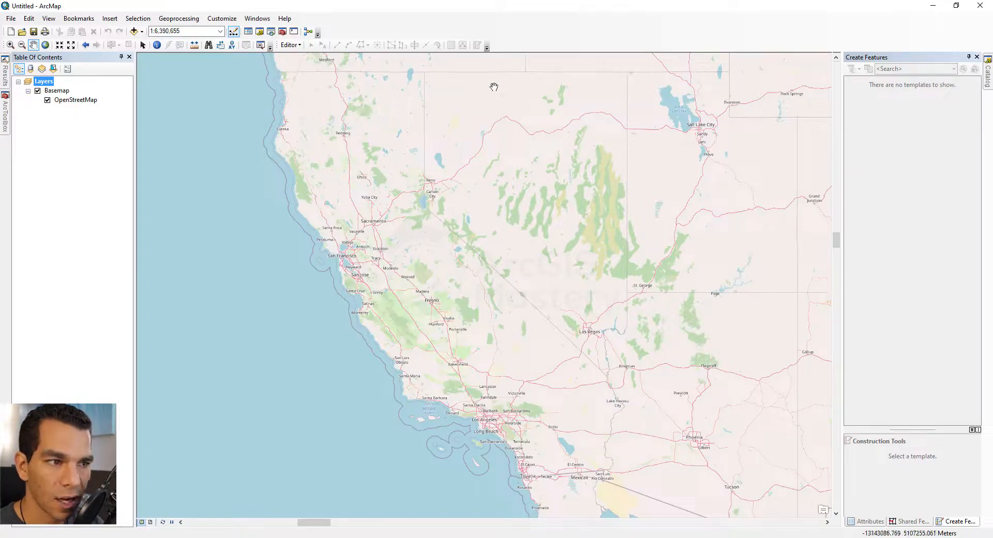
# Step: Show the Georeferencing toolbar and look over its available commands
pyautogui.rightClick(515, 32)
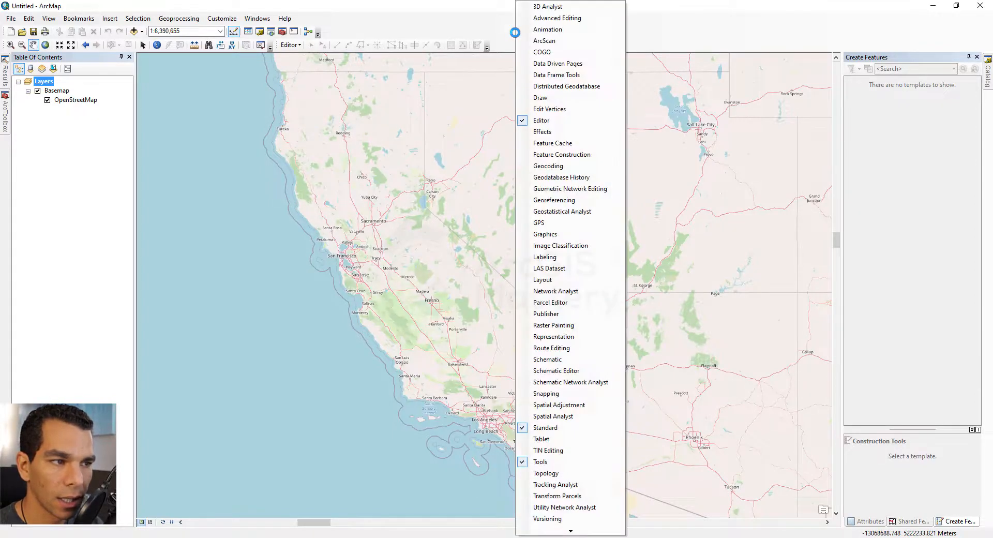
pyautogui.click(557, 201)
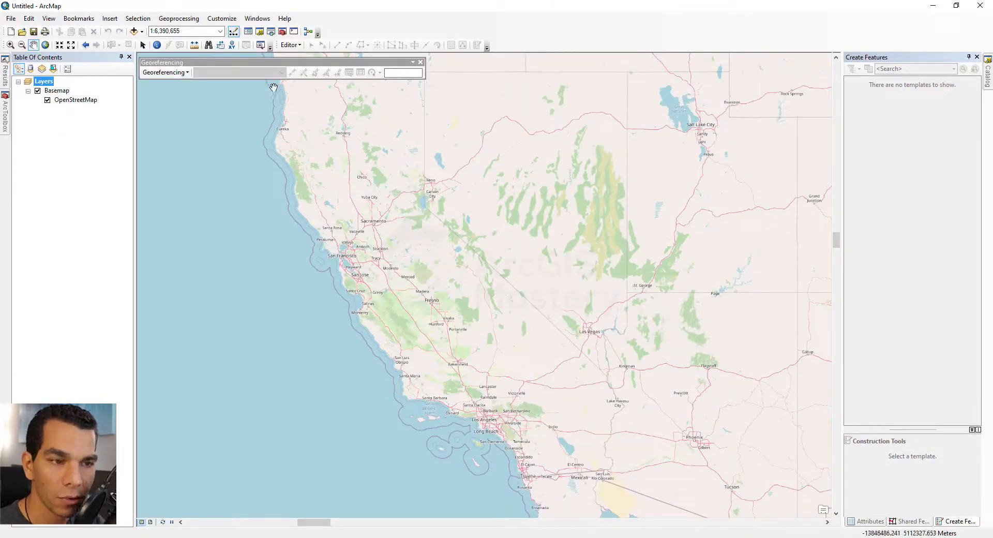
pyautogui.click(183, 73)
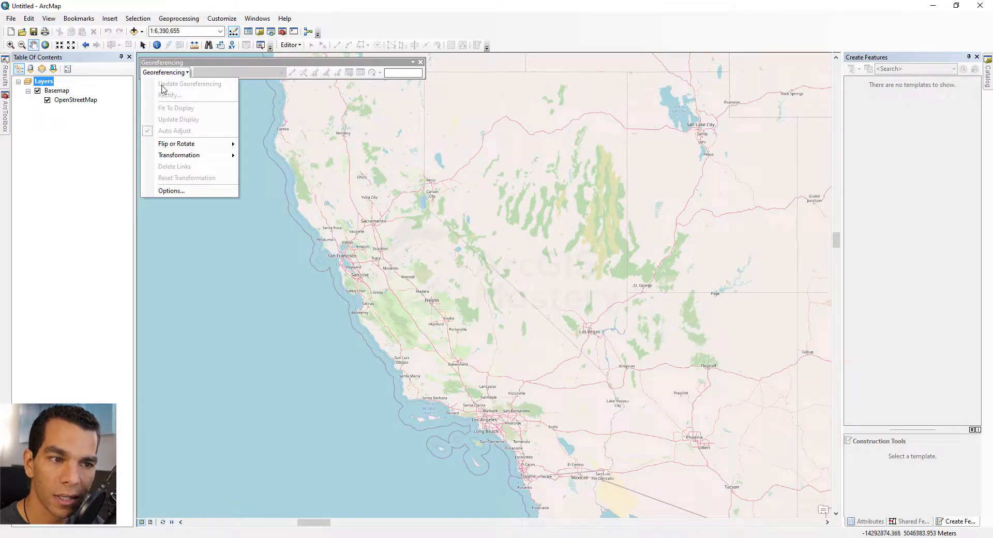
pyautogui.click(87, 140)
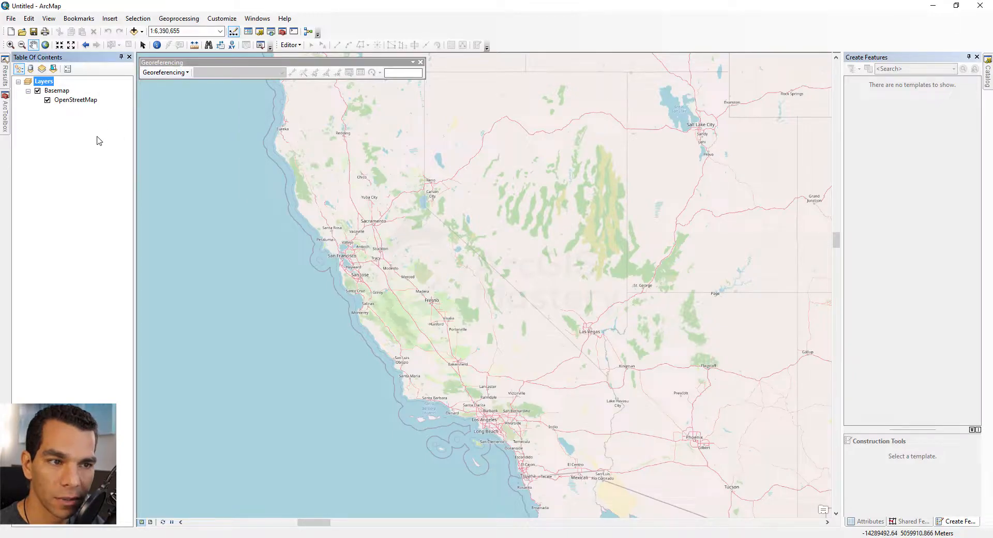
# Step: Add the images OC Cities.png, LAFreeways.jpg and California.gif from the California folder to the map
pyautogui.click(134, 32)
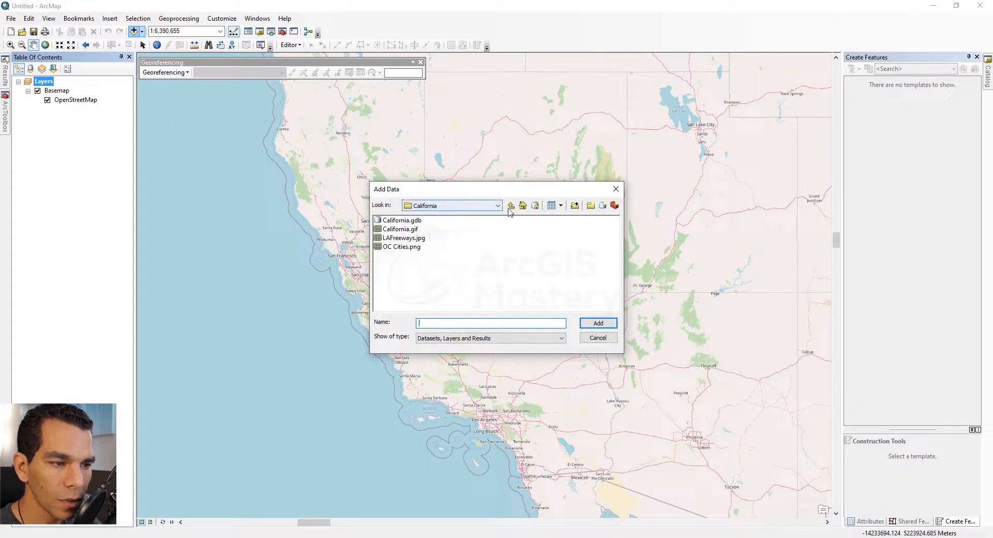
pyautogui.click(511, 207)
pyautogui.click(513, 208)
pyautogui.doubleClick(439, 229)
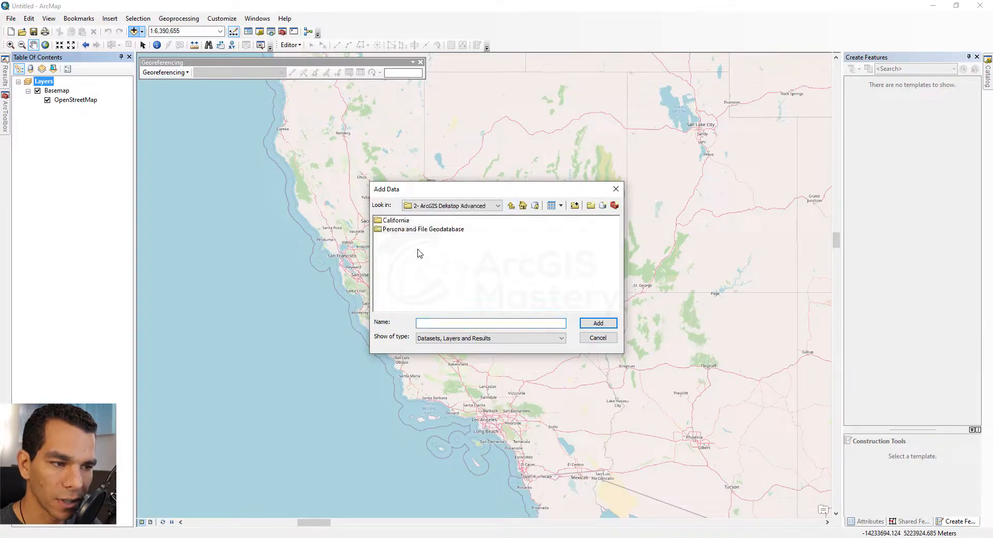
pyautogui.doubleClick(396, 220)
pyautogui.moveTo(413, 259); pyautogui.dragTo(388, 227)
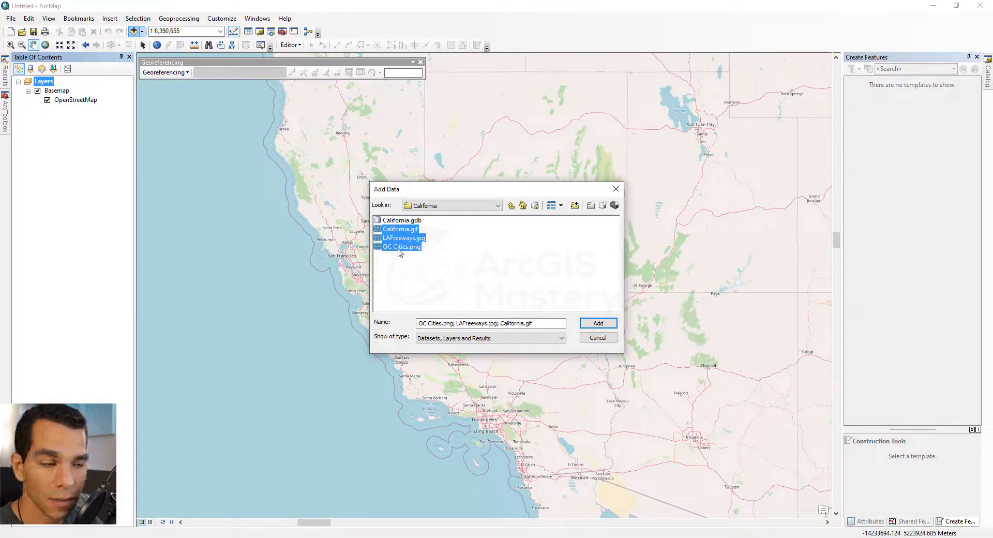
pyautogui.click(599, 322)
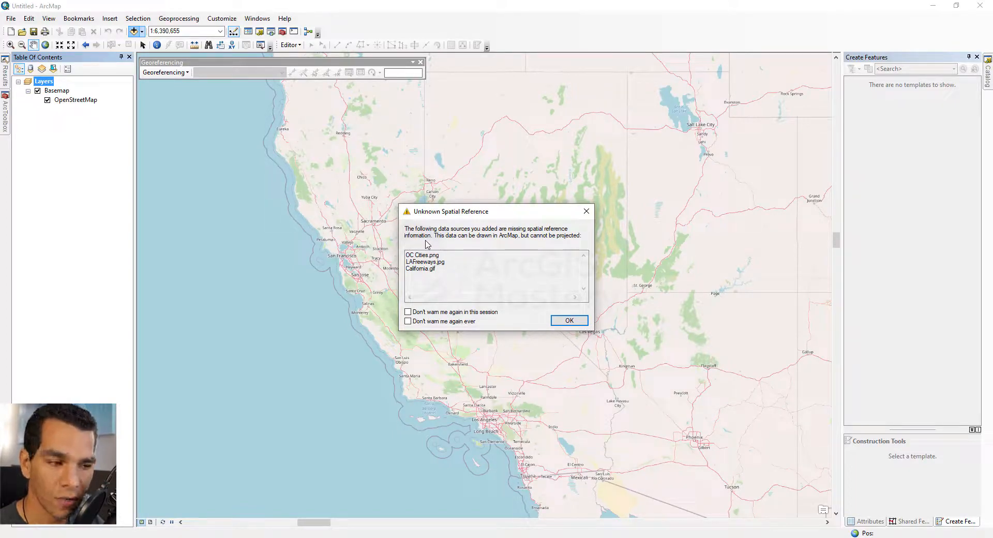
pyautogui.click(569, 321)
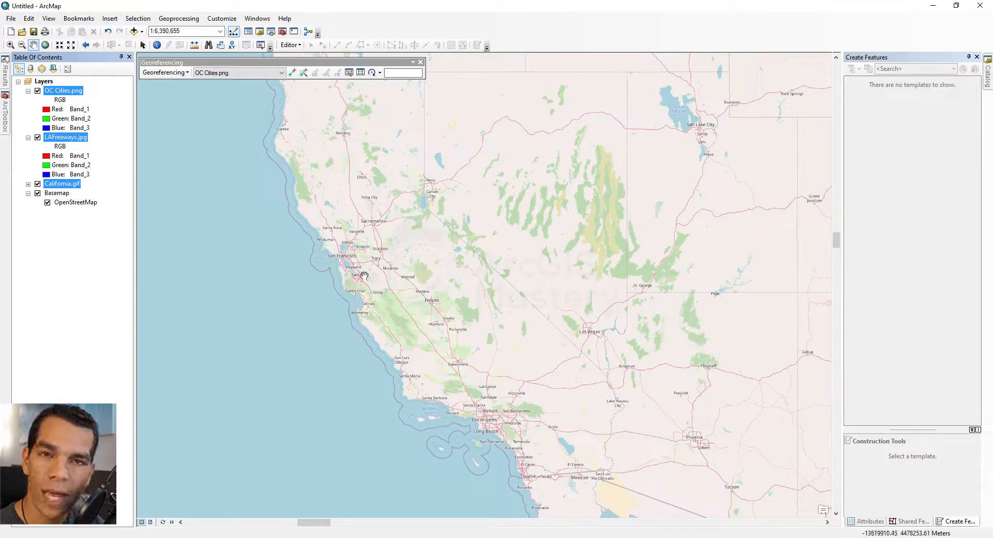
# Step: Examine where the LAFreeways.jpg image lies relative to the basemap, and return to the California bookmark
pyautogui.click(92, 146)
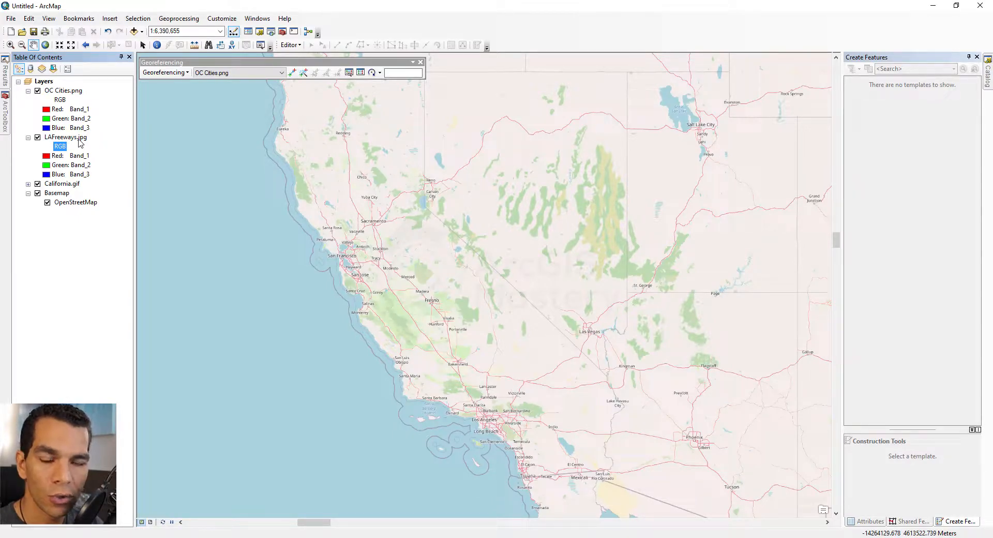
pyautogui.rightClick(75, 138)
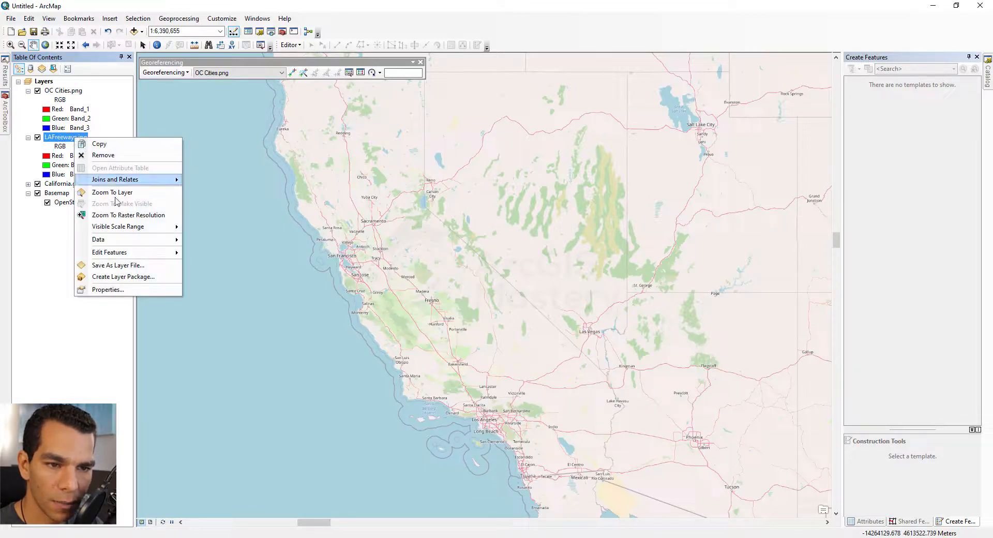
pyautogui.click(117, 195)
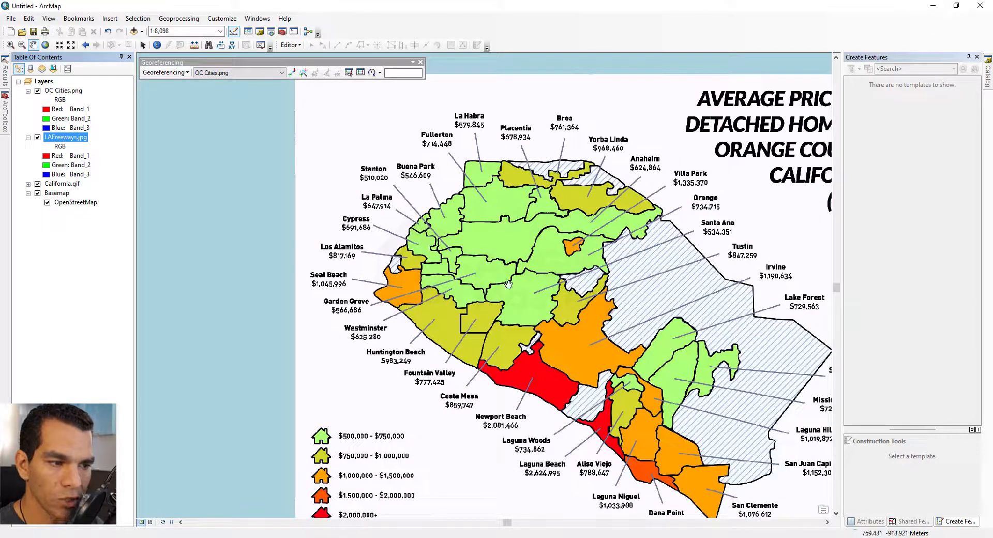
pyautogui.scroll(-3, 517, 293)
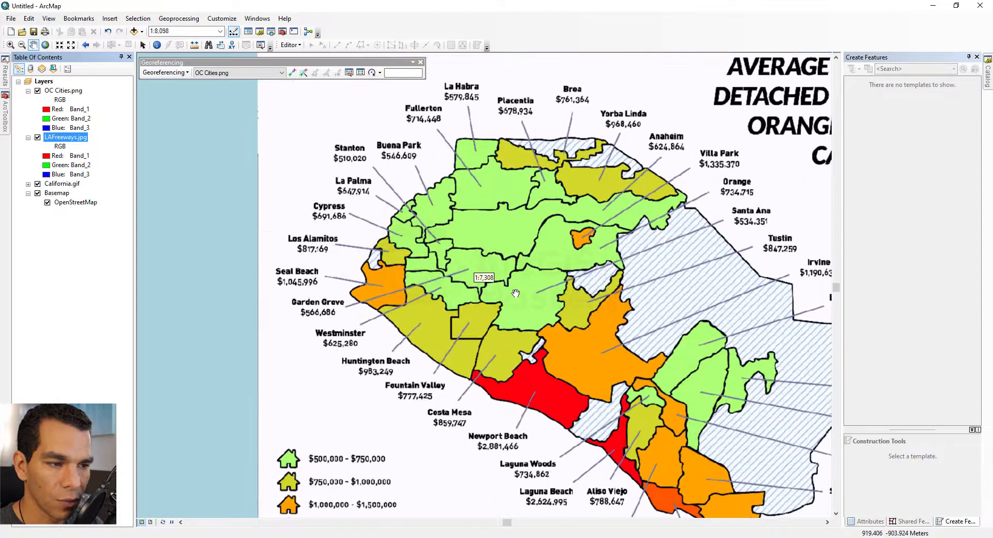
pyautogui.scroll(-4, 513, 299)
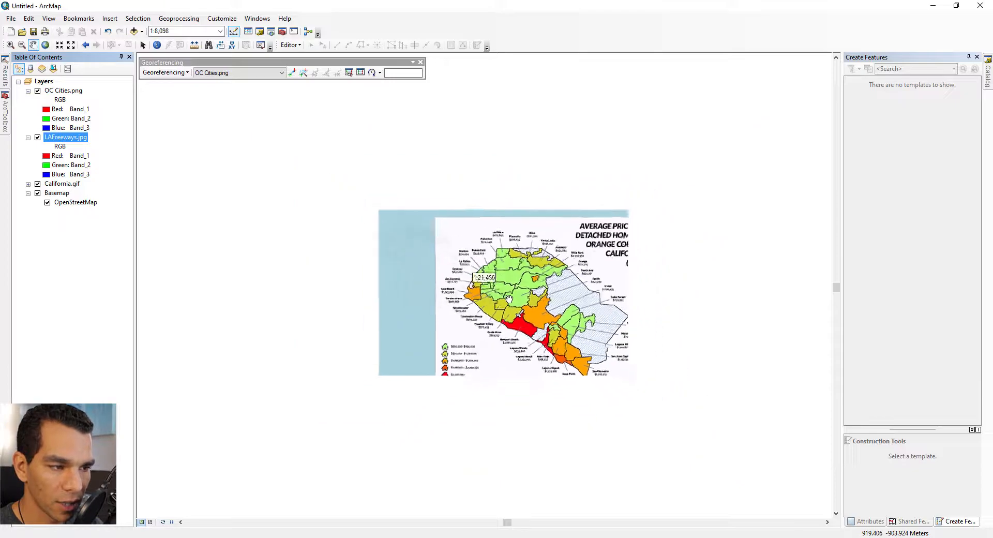
pyautogui.scroll(-3, 507, 300)
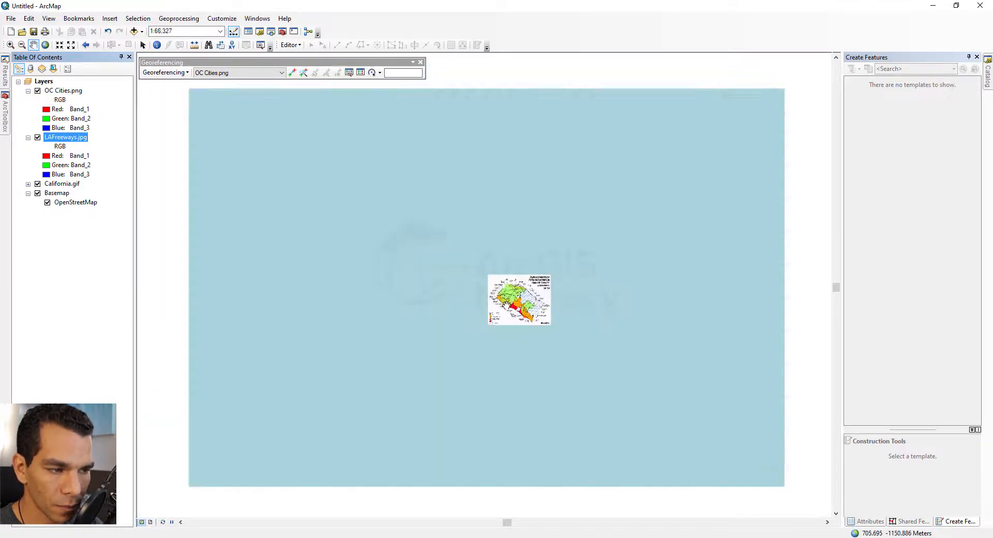
pyautogui.scroll(-4, 505, 311)
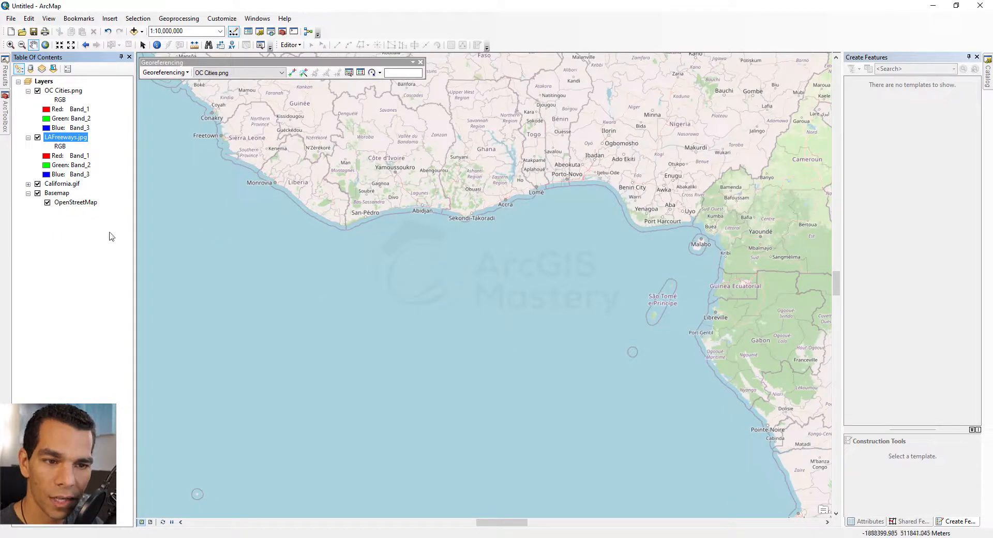
pyautogui.click(78, 18)
pyautogui.click(92, 54)
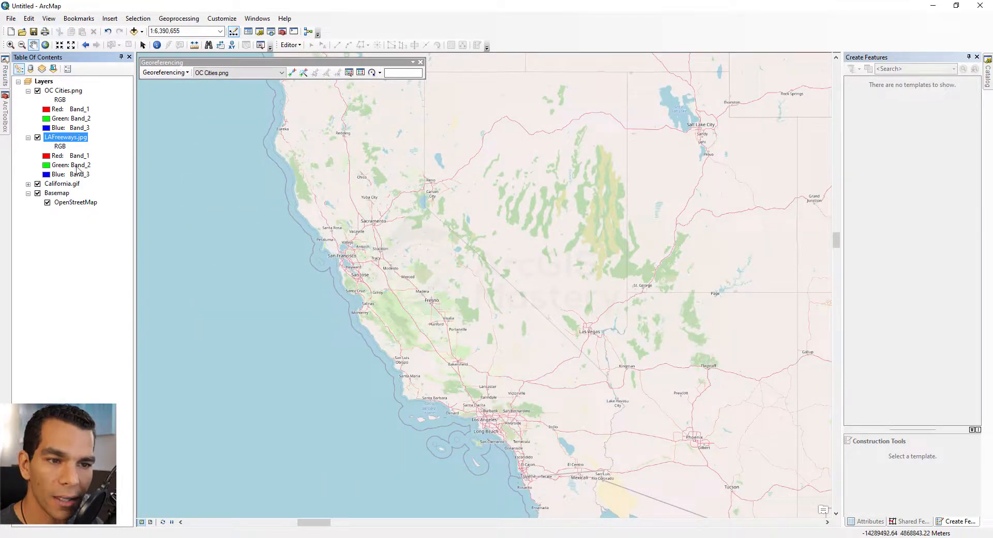
# Step: Collapse the OC Cities.png and LAFreeways.jpg layers and turn off their visibility
pyautogui.click(28, 91)
pyautogui.click(28, 100)
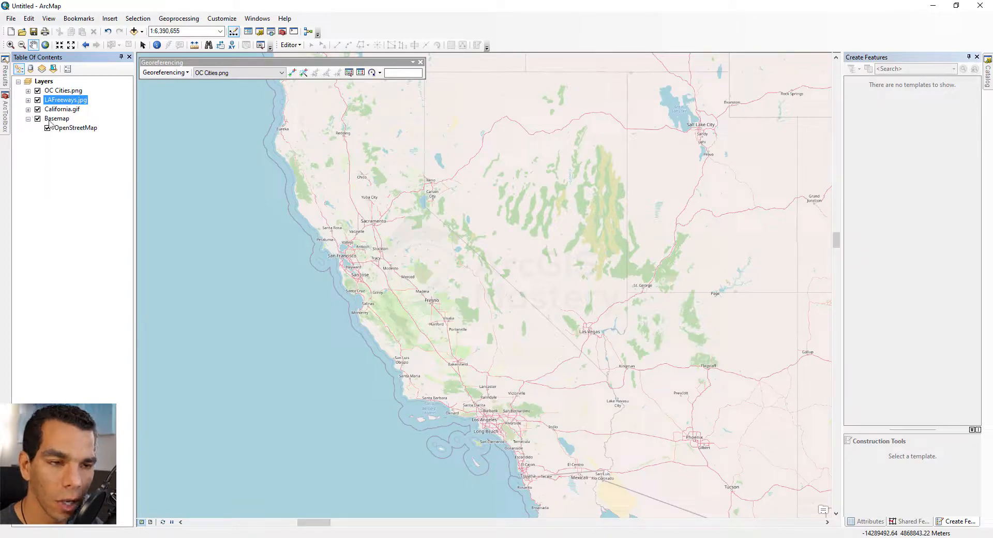
pyautogui.click(37, 91)
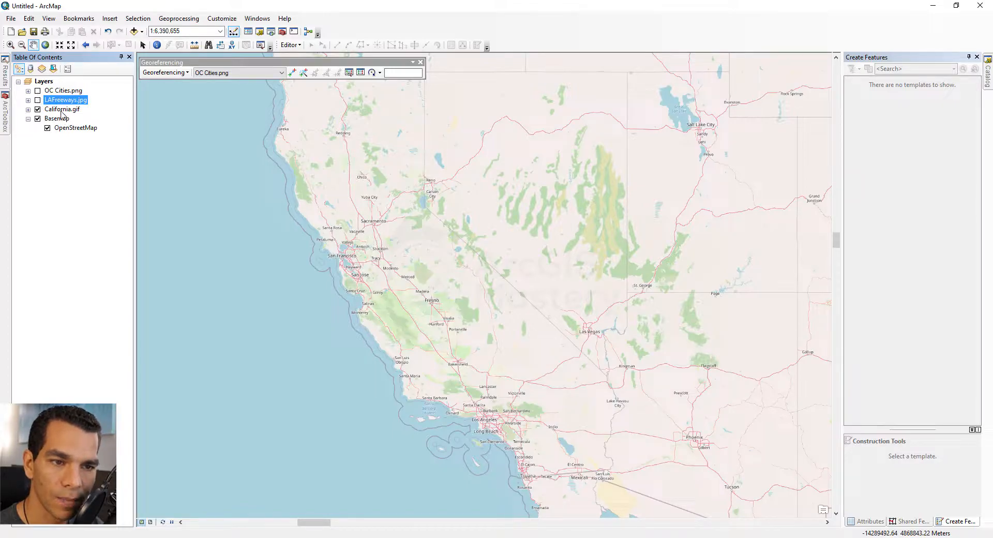
# Step: Choose California.gif as the layer to georeference and fit it to the current display
pyautogui.click(62, 109)
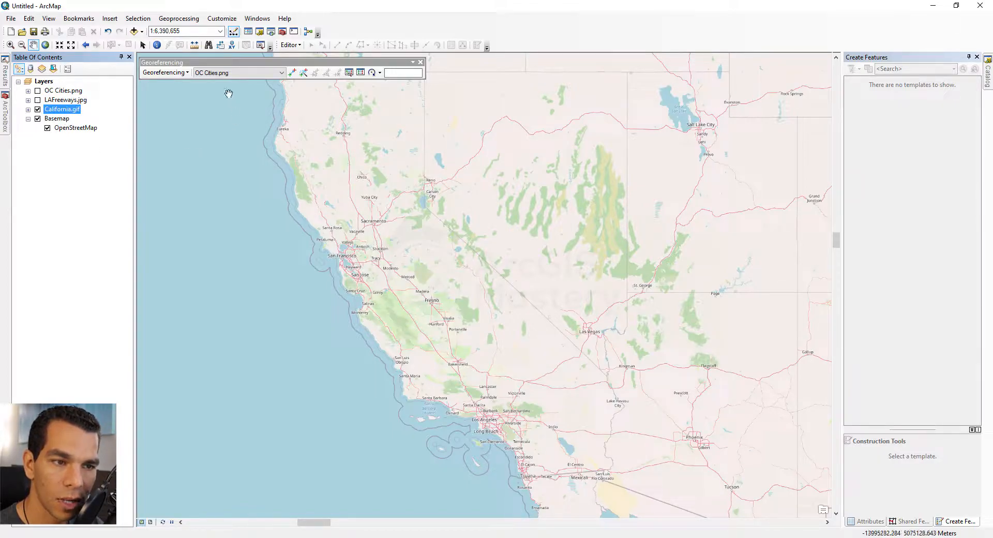
pyautogui.click(194, 76)
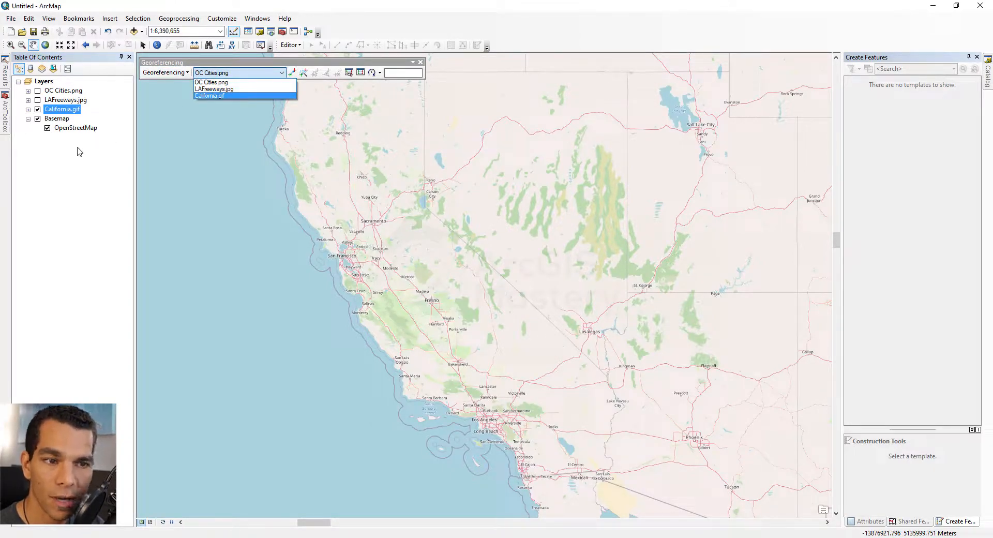
pyautogui.click(222, 96)
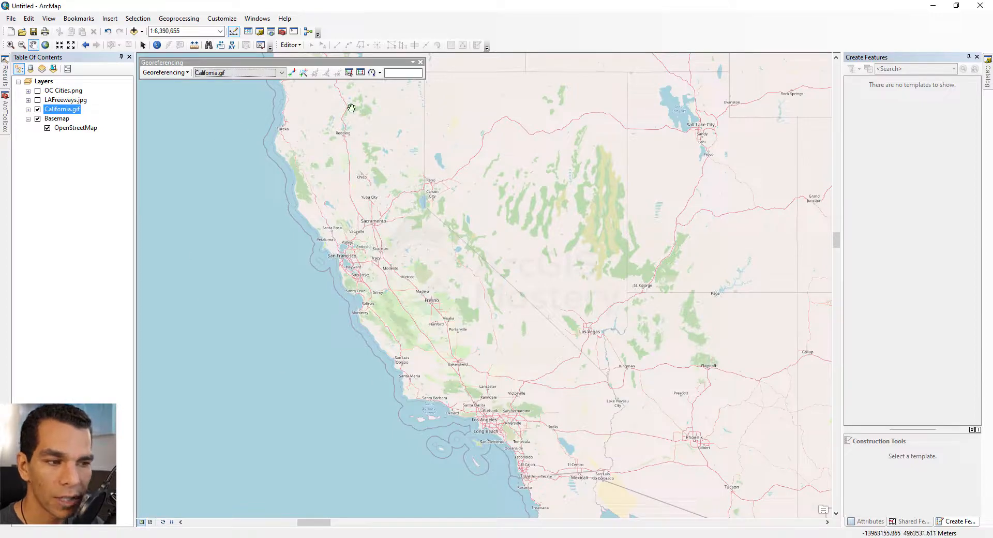
pyautogui.click(180, 73)
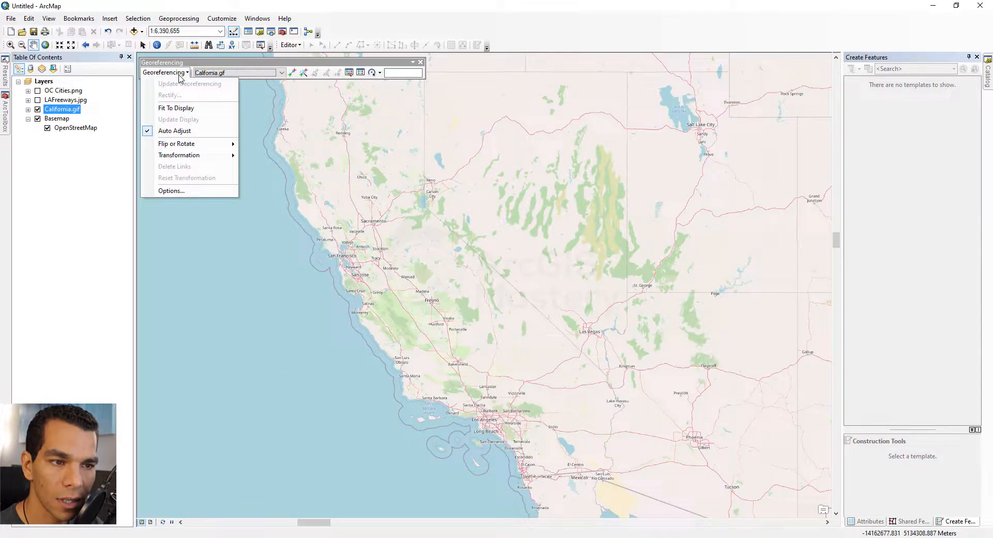
pyautogui.click(176, 108)
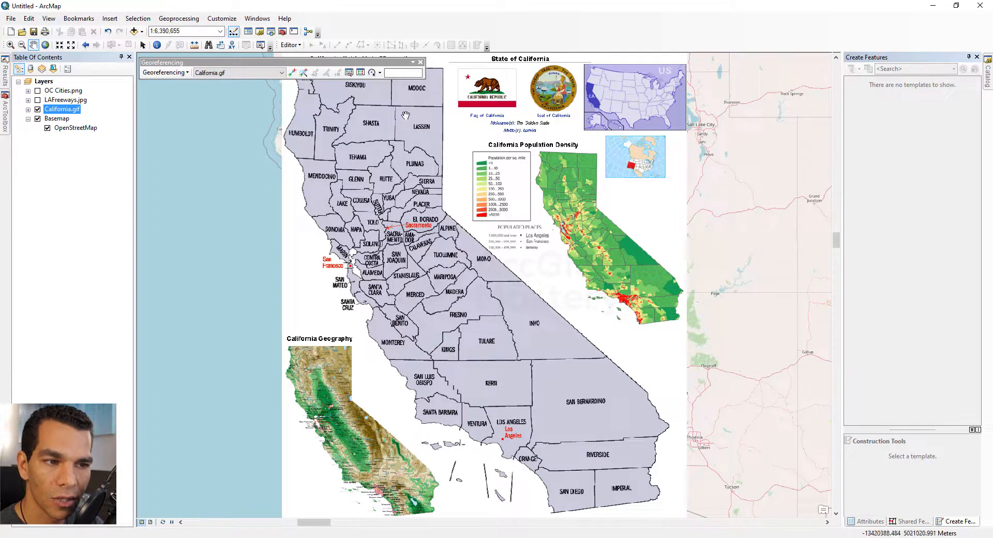
# Step: Set the display transparency of the California.gif layer to 65%
pyautogui.rightClick(67, 111)
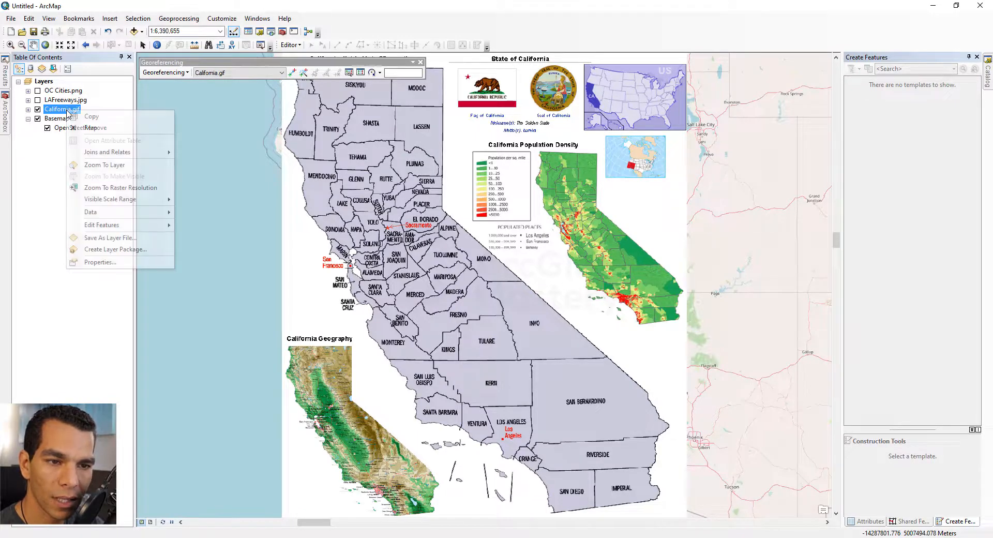
pyautogui.click(110, 263)
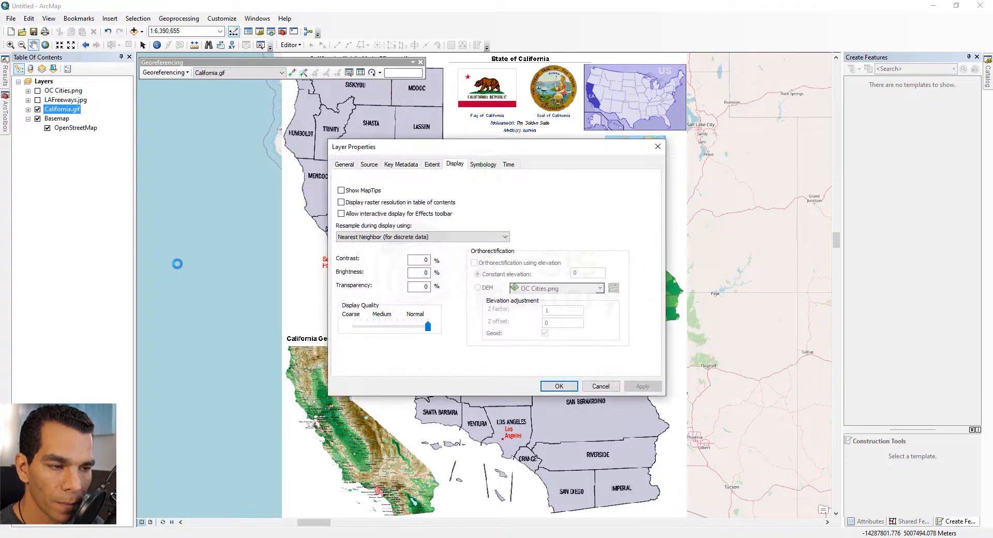
pyautogui.moveTo(425, 287); pyautogui.dragTo(437, 288)
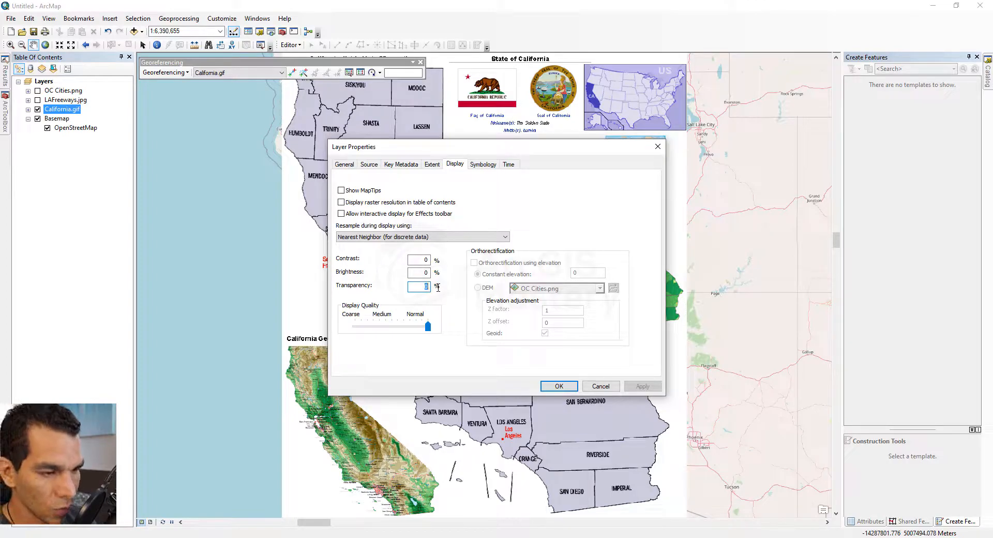
pyautogui.write('50')
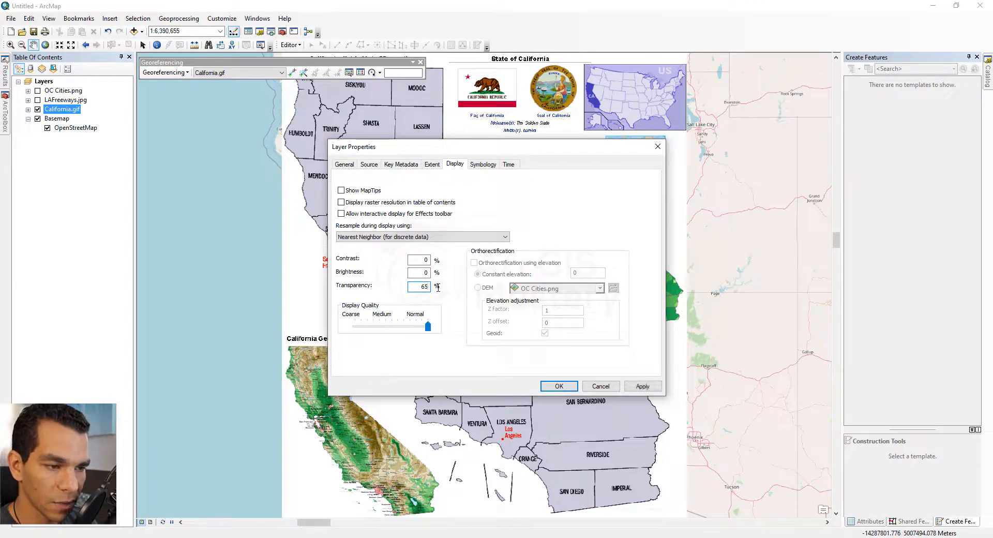
pyautogui.press('Return')
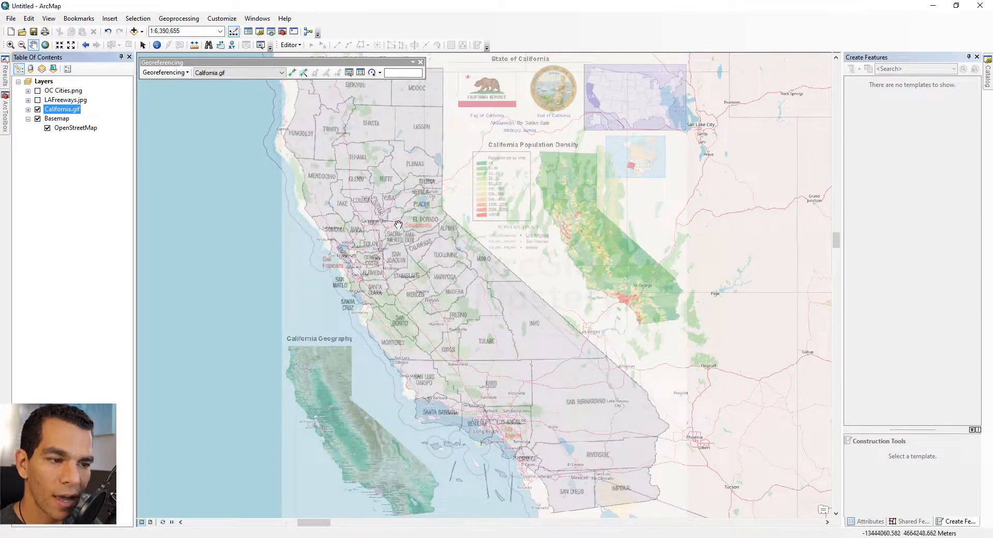
# Step: Add the first control point, linking the westernmost coastal point of Humboldt County on the image to the matching point on the basemap coastline
pyautogui.moveTo(374, 178); pyautogui.dragTo(384, 237)
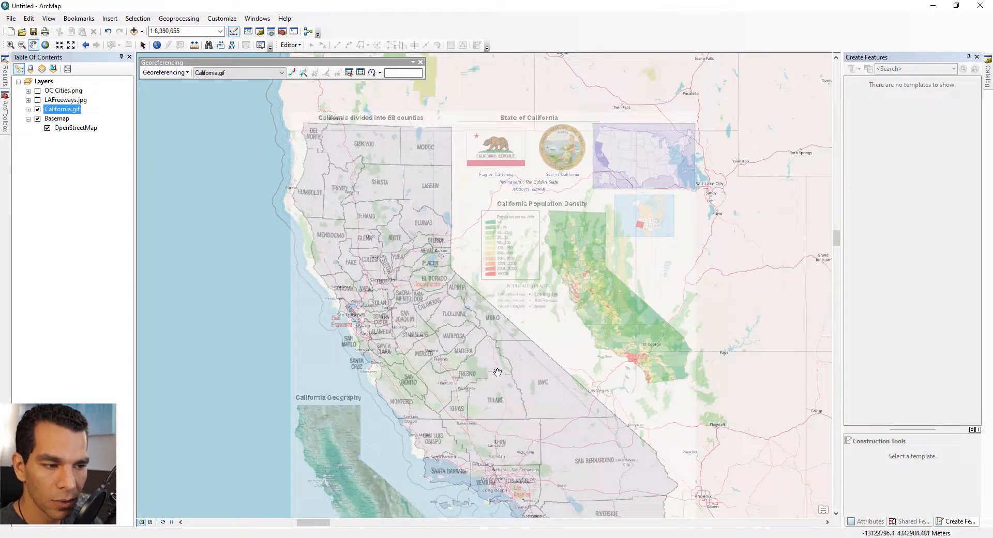
pyautogui.click(293, 73)
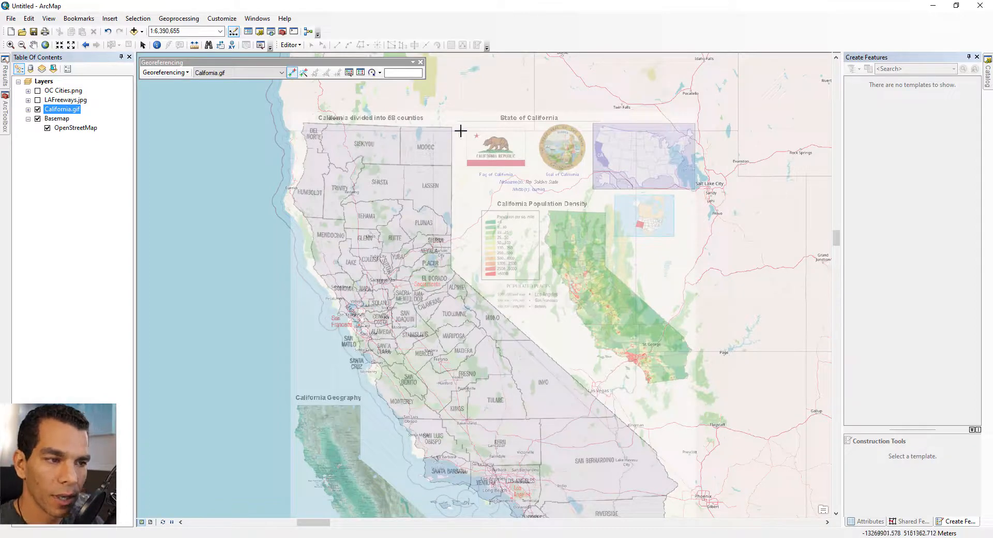
pyautogui.scroll(2, 437, 139)
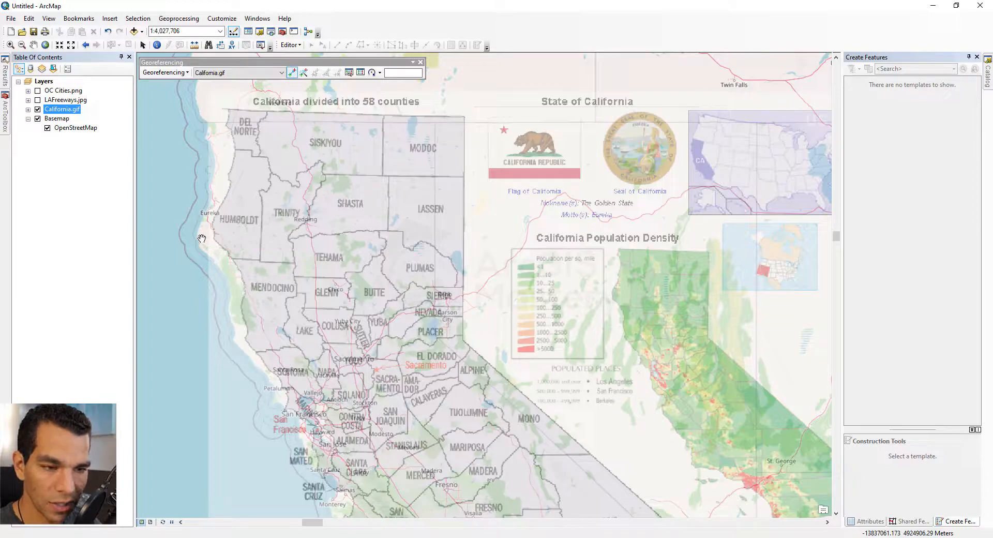
pyautogui.moveTo(196, 255); pyautogui.dragTo(323, 242)
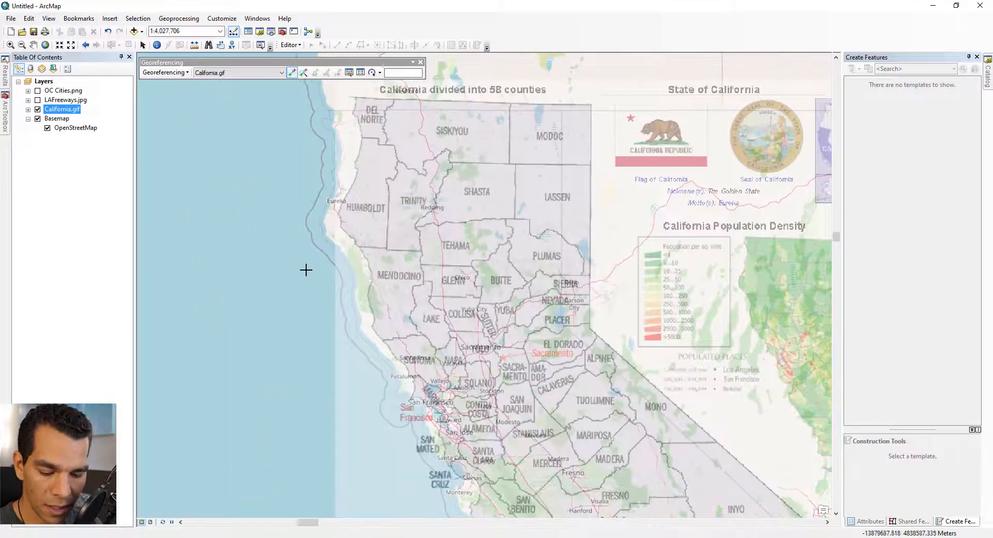
pyautogui.press('z')
pyautogui.moveTo(309, 196); pyautogui.dragTo(365, 260)
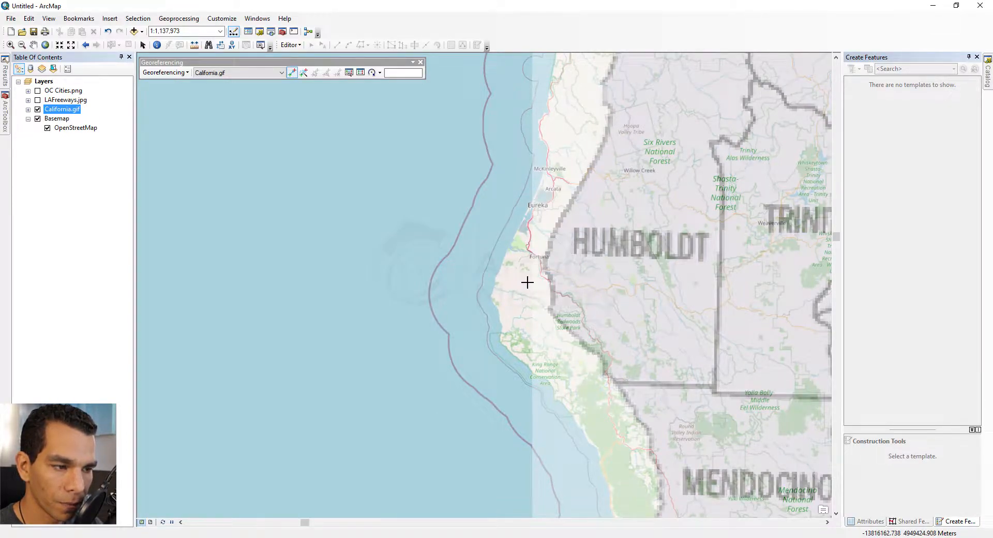
pyautogui.click(548, 264)
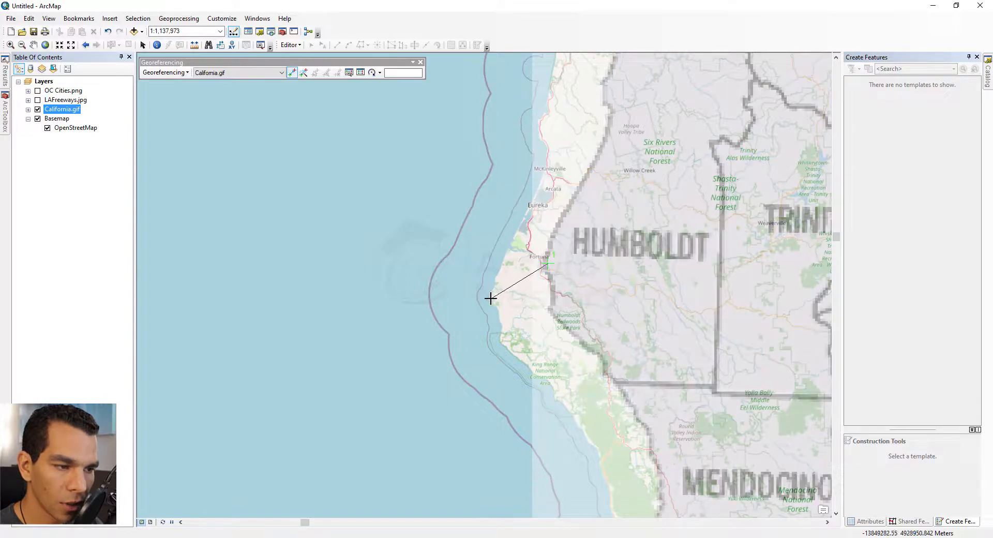
pyautogui.click(491, 298)
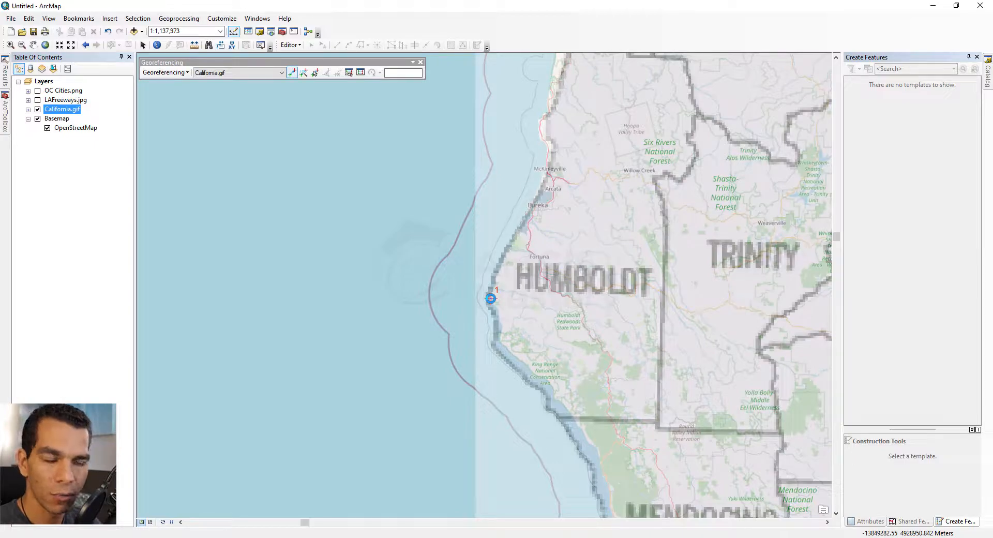
# Step: Add a second control point, linking the image's northeast corner of Modoc County to California's northeast border corner on the basemap
pyautogui.click(86, 45)
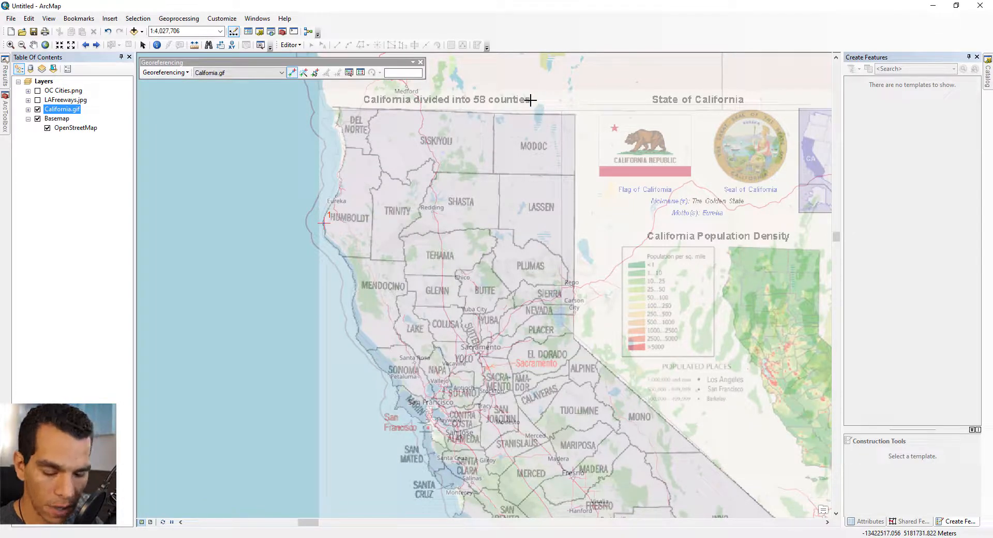
pyautogui.press('z')
pyautogui.moveTo(531, 100); pyautogui.dragTo(620, 179)
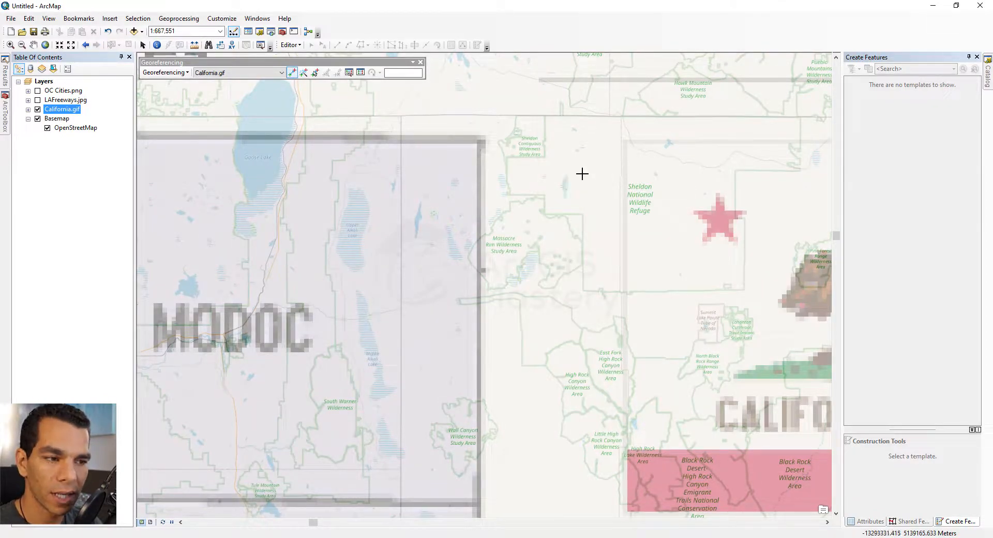
pyautogui.click(480, 143)
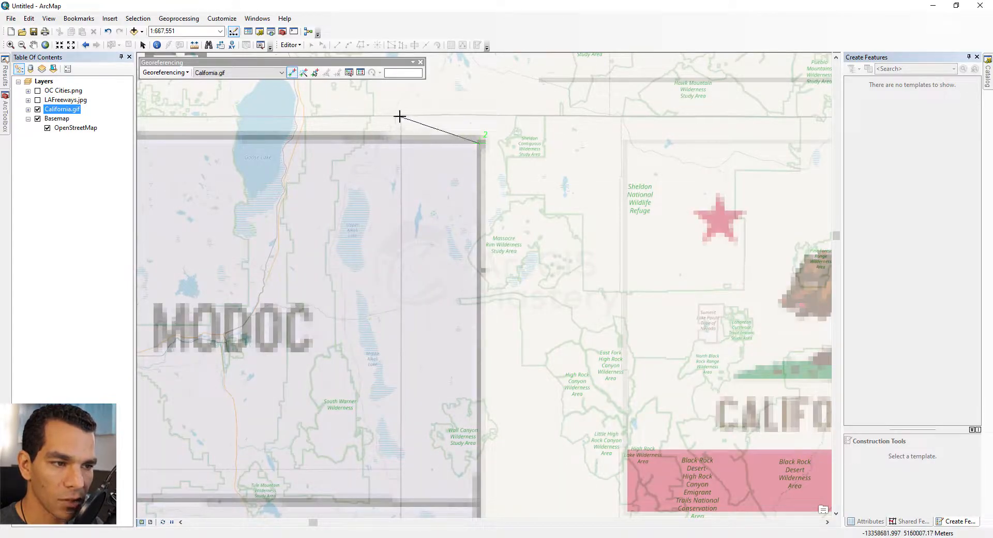
pyautogui.click(400, 116)
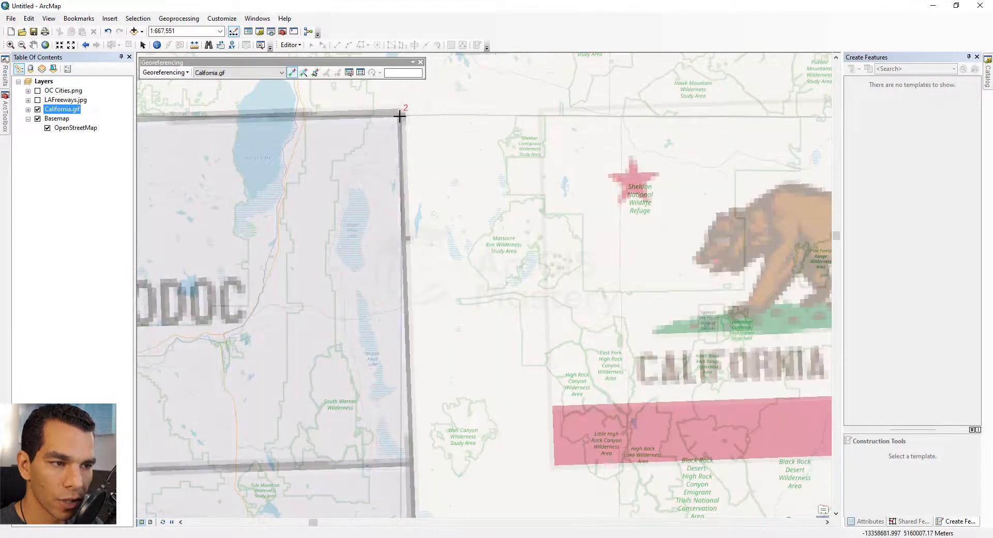
# Step: Add a third control point, linking the eastern tip of San Bernardino County on the image to the river bend south of Lake Havasu City
pyautogui.click(85, 45)
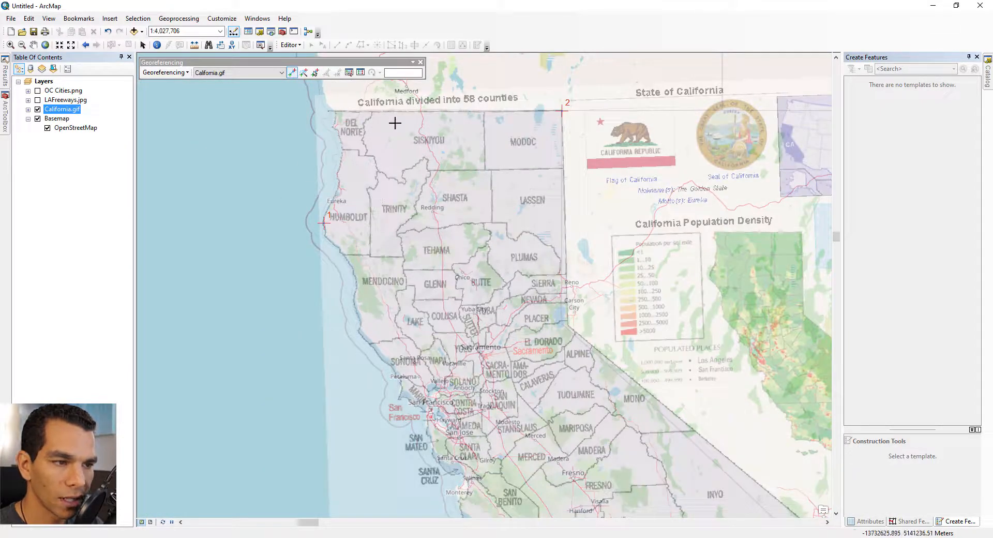
pyautogui.scroll(1, 630, 361)
pyautogui.scroll(-2, 631, 359)
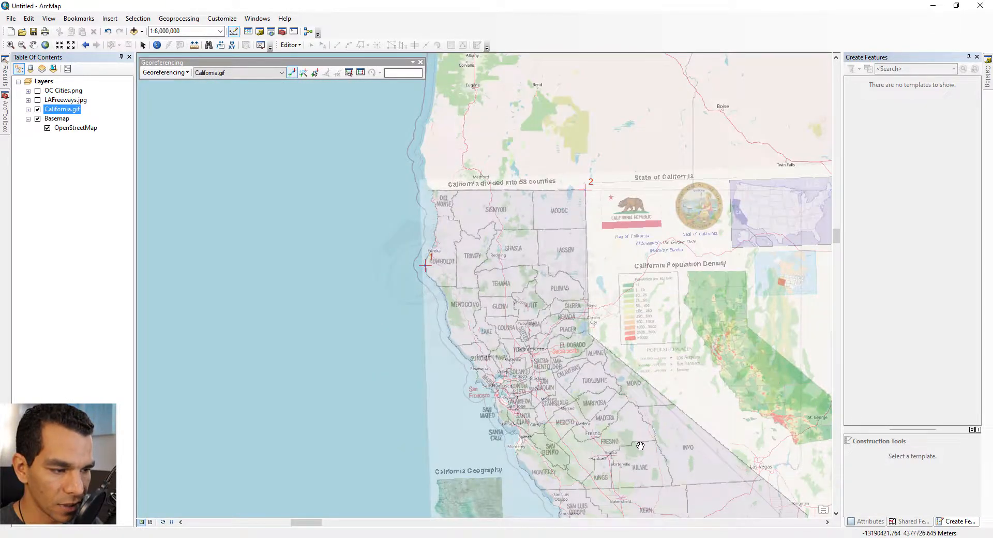
pyautogui.moveTo(641, 446); pyautogui.dragTo(442, 170)
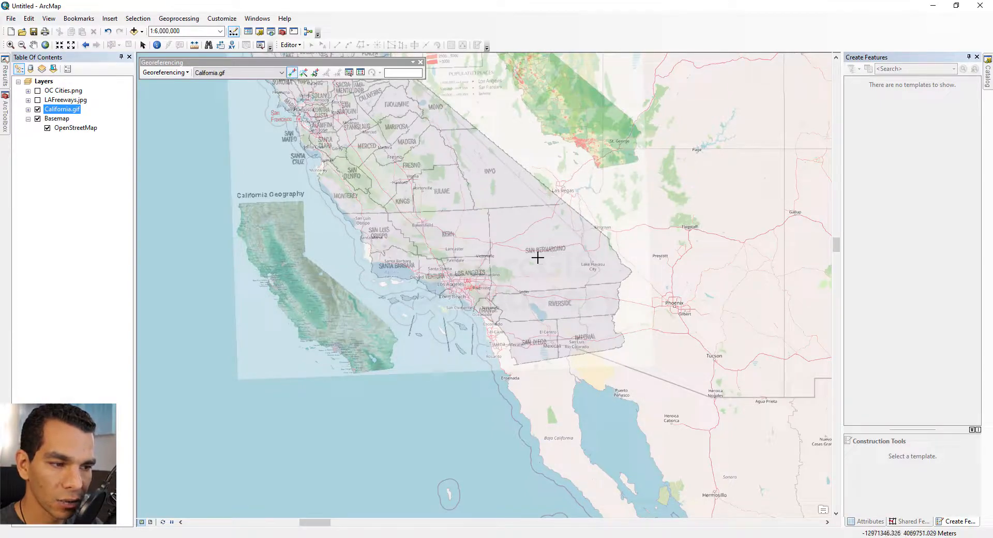
pyautogui.press('z')
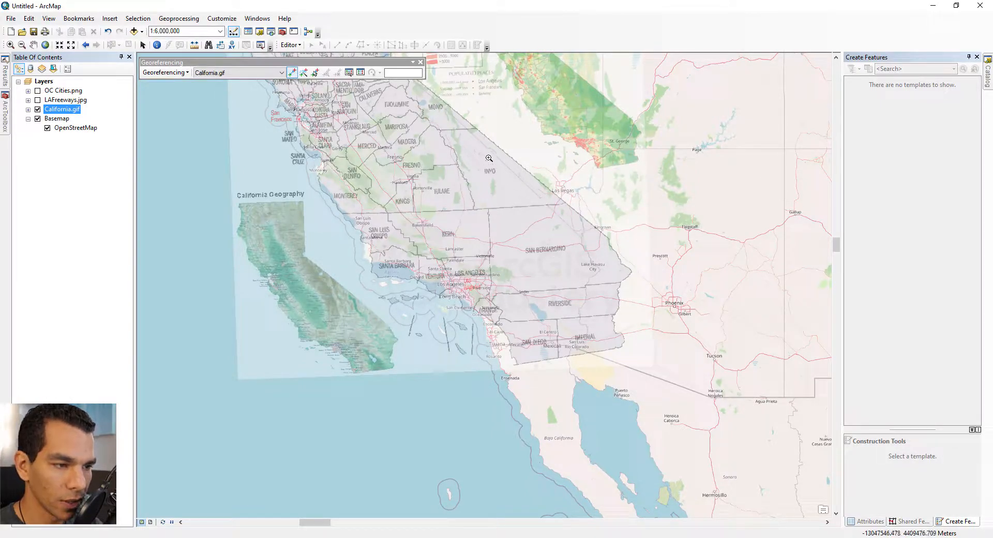
pyautogui.moveTo(568, 228); pyautogui.dragTo(660, 313)
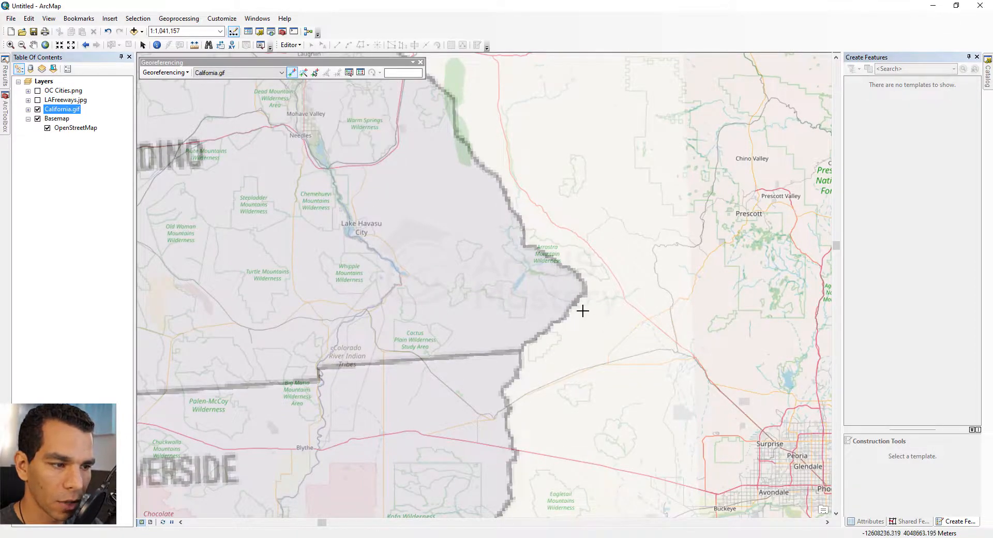
pyautogui.click(584, 292)
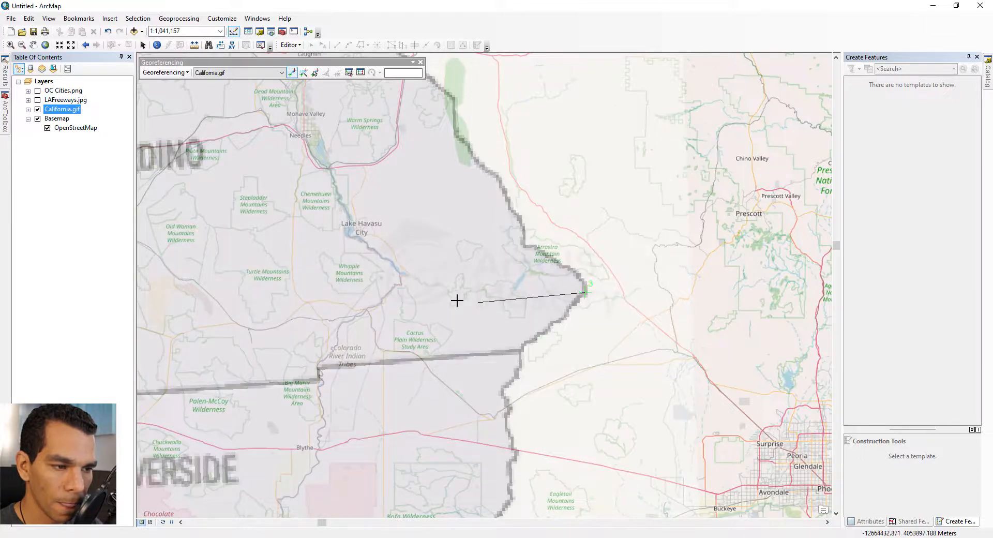
pyautogui.click(401, 284)
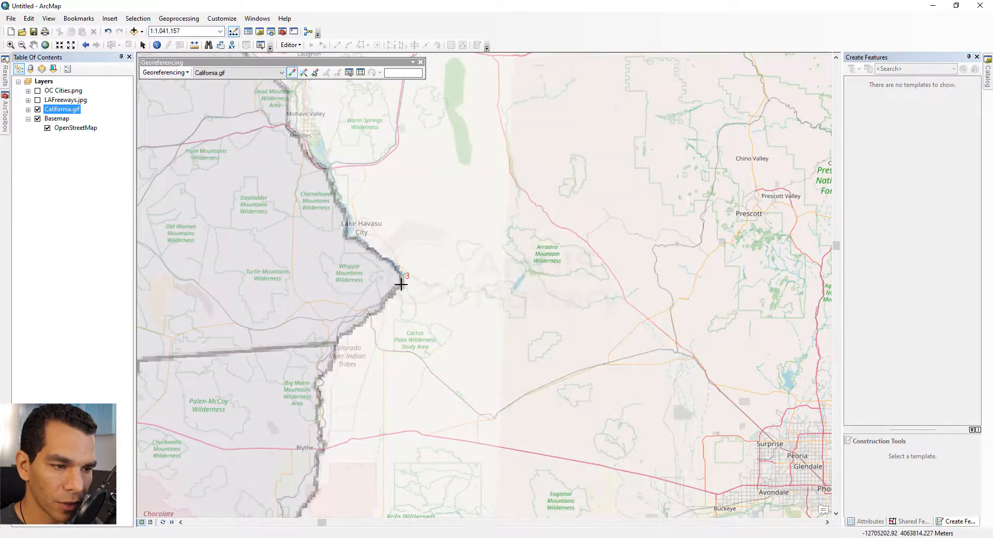
pyautogui.click(86, 44)
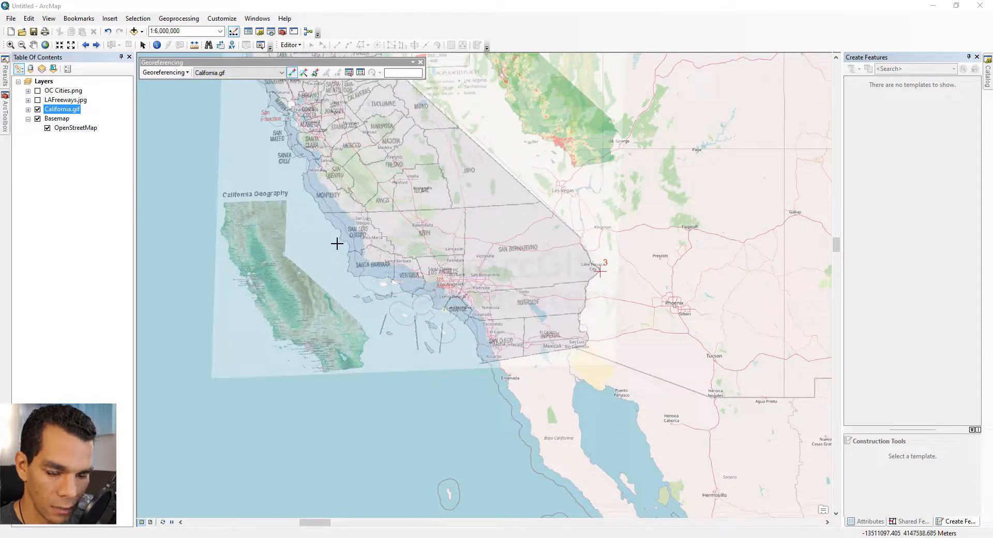
pyautogui.scroll(-8, 381, 291)
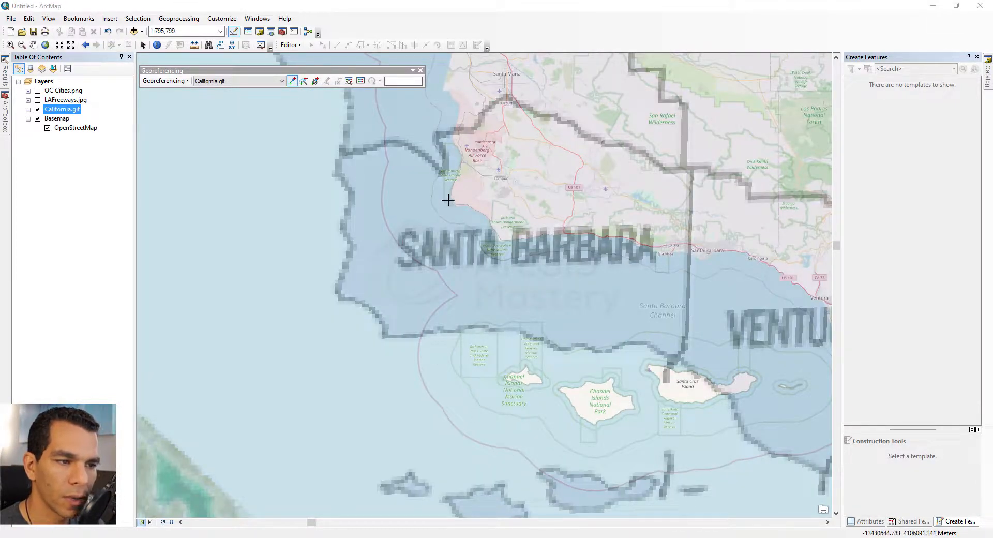
pyautogui.click(341, 298)
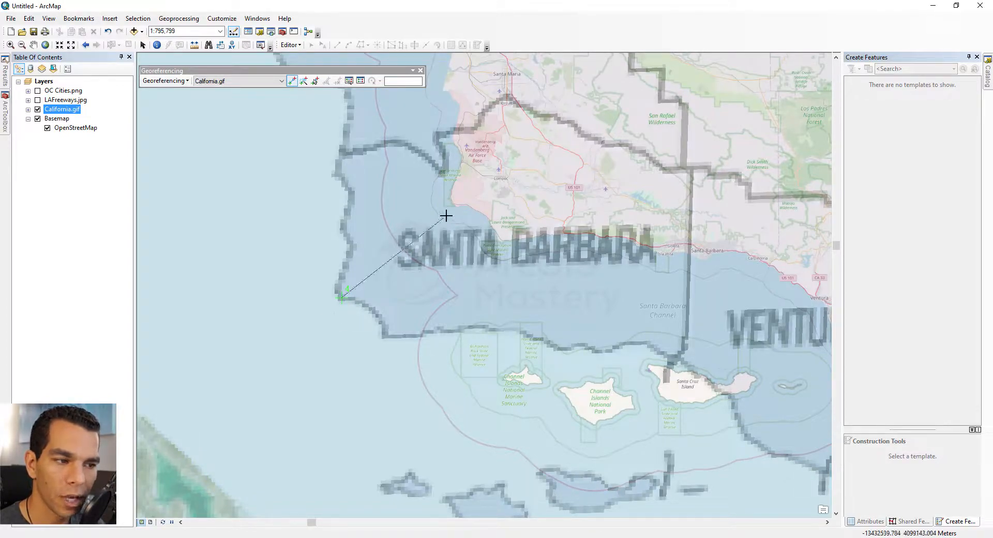
pyautogui.click(340, 297)
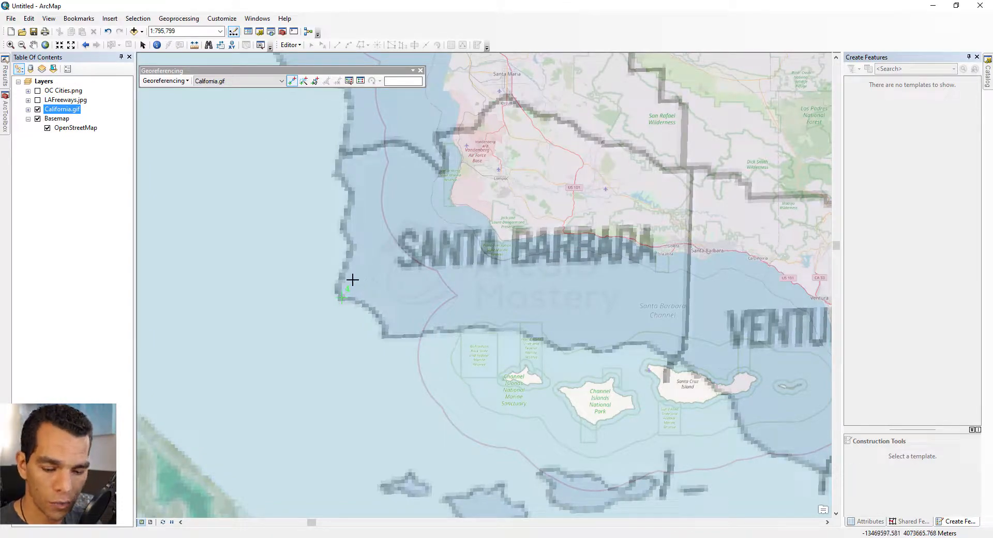
pyautogui.click(231, 169)
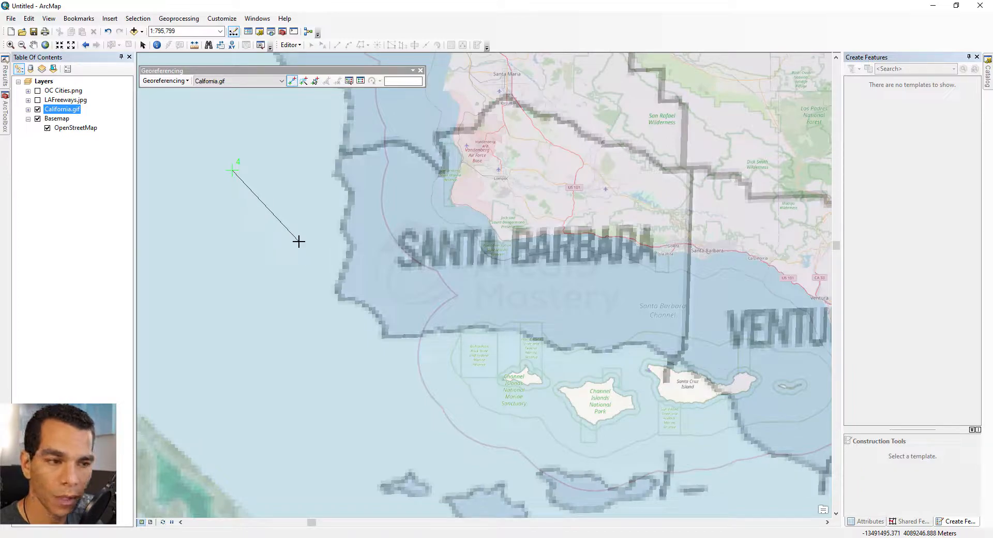
pyautogui.press('Escape')
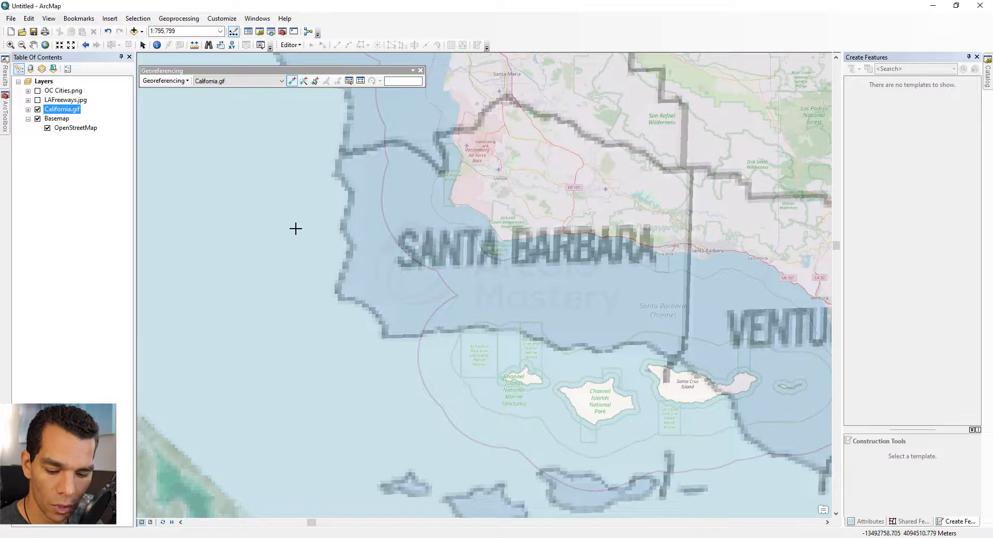
# Step: Add a fourth control point, linking the southwestern coastal corner of Santa Barbara County on the image to the matching headland on the basemap
pyautogui.click(339, 297)
pyautogui.press('c')
pyautogui.moveTo(393, 177); pyautogui.dragTo(393, 204)
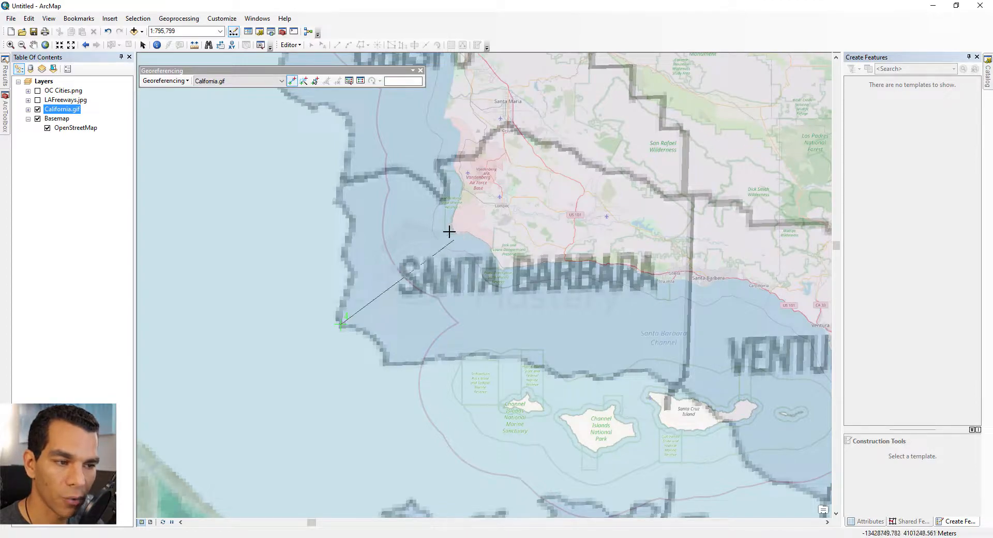
pyautogui.press('z')
pyautogui.moveTo(441, 215); pyautogui.dragTo(475, 259)
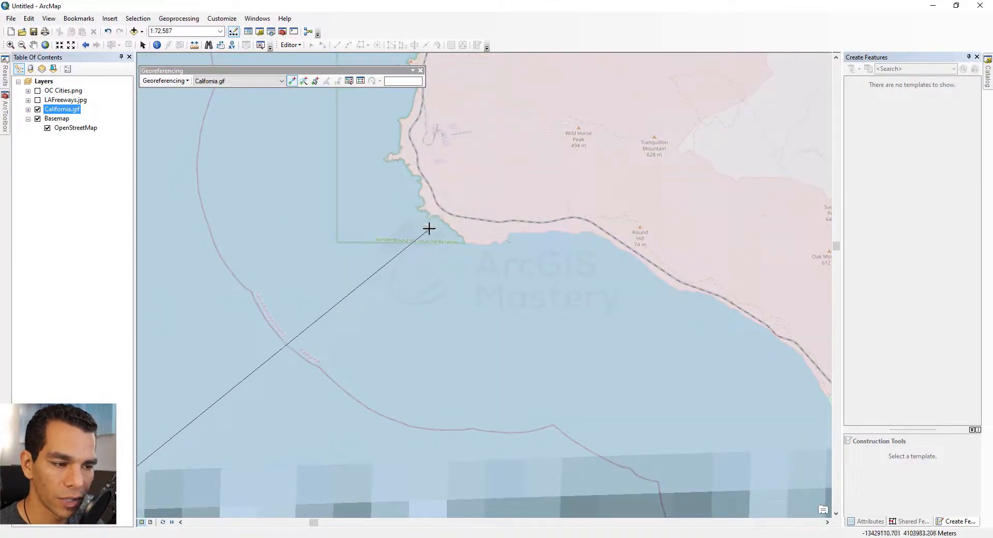
pyautogui.click(437, 213)
# Step: Finish the fourth control point by placing its map end on the coastal headland beside the Vandenberg marine reserve
pyautogui.scroll(1, 437, 223)
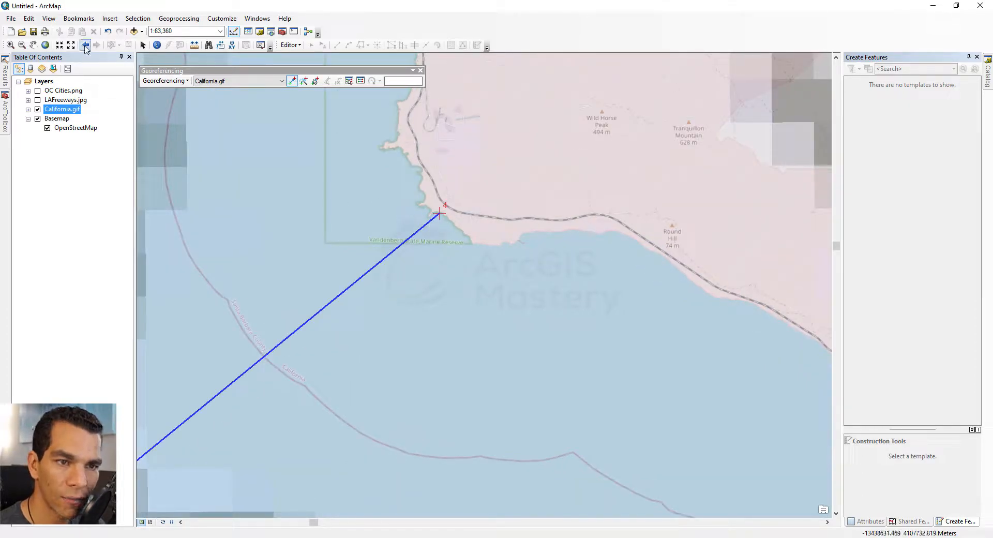
pyautogui.click(86, 45)
pyautogui.click(86, 45)
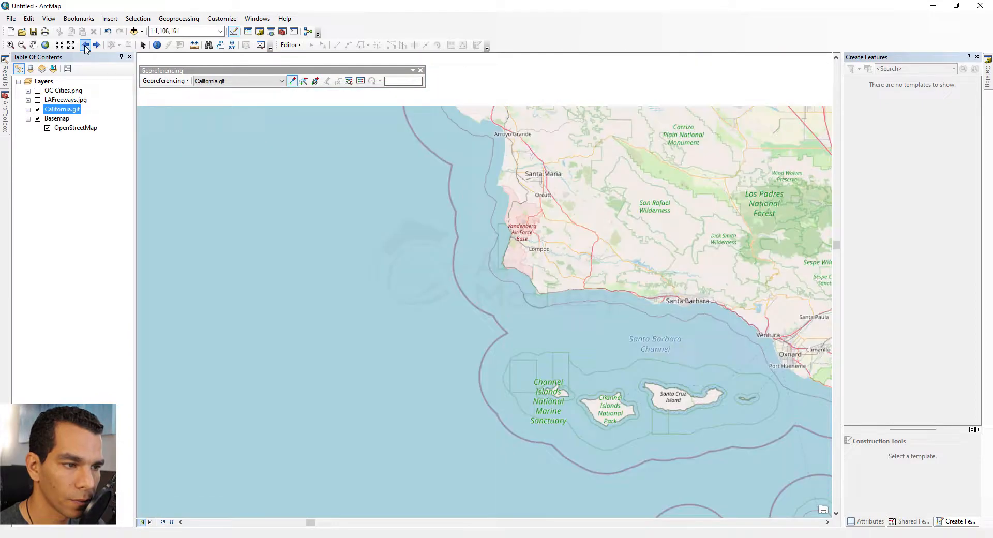
pyautogui.click(86, 46)
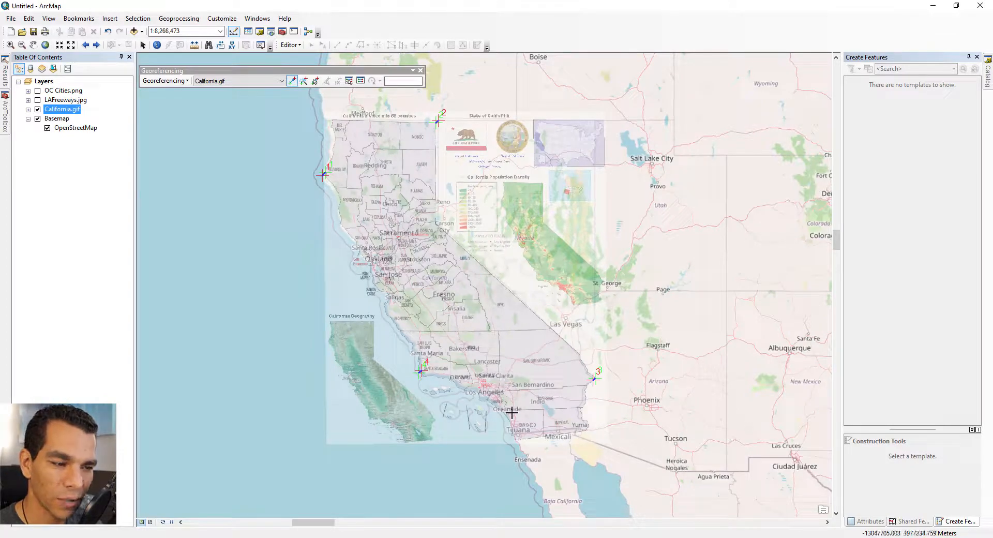
# Step: Add a fifth control point, linking the image's southwest corner of San Diego County to the basemap coastline at the Mexican border
pyautogui.press('z')
pyautogui.moveTo(500, 417); pyautogui.dragTo(532, 448)
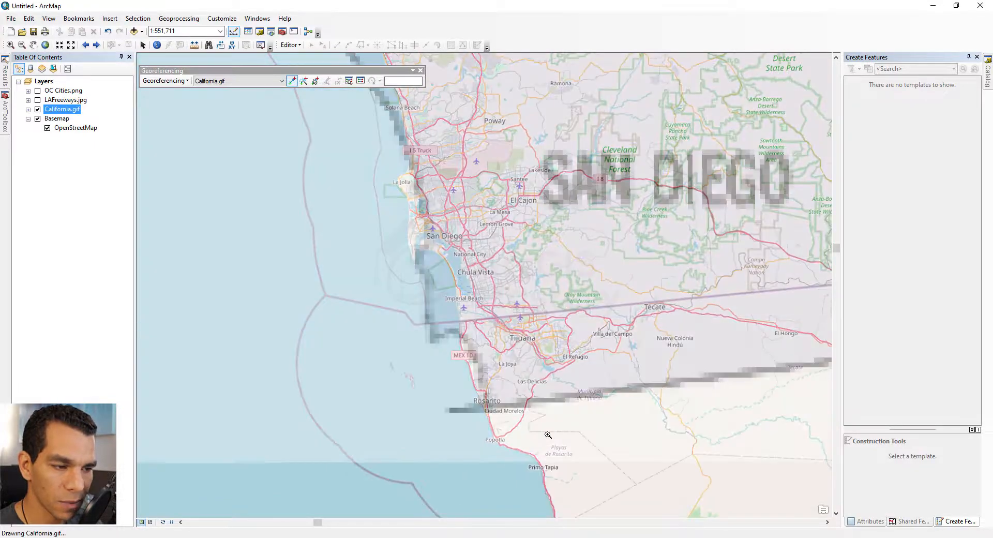
pyautogui.click(490, 409)
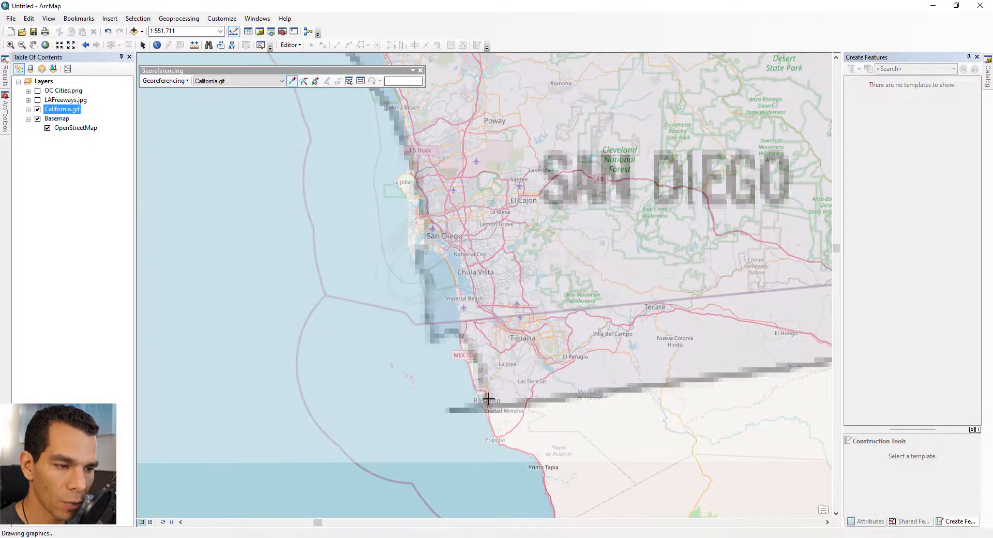
pyautogui.click(460, 321)
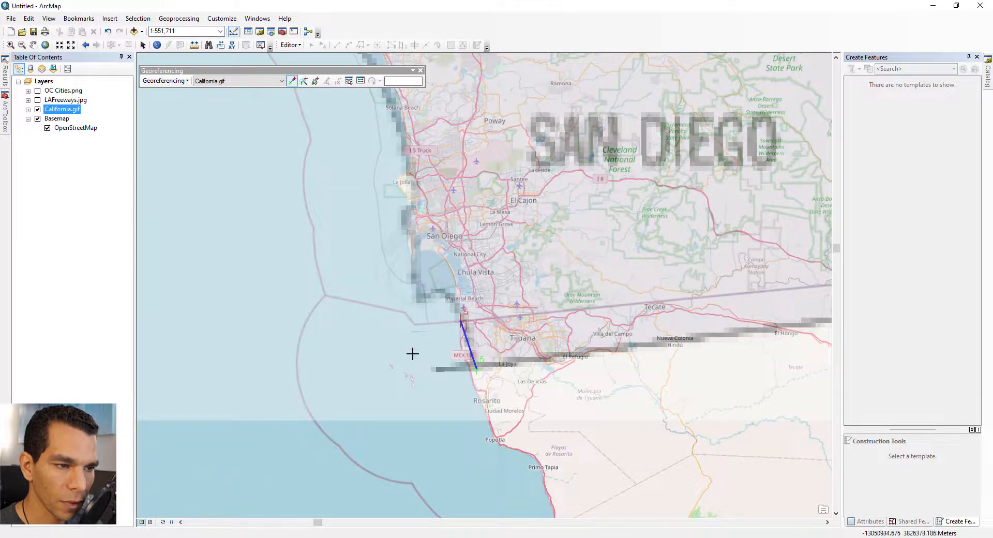
pyautogui.click(86, 45)
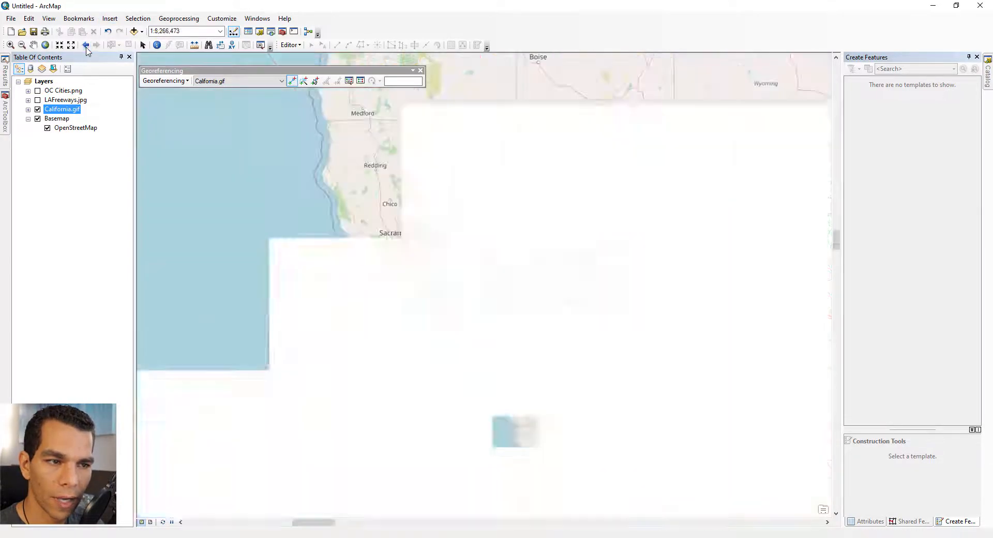
# Step: Add a sixth control point, linking Del Norte County's protruding coastal point on the image to the headland at Crescent City
pyautogui.press('z')
pyautogui.moveTo(307, 112); pyautogui.dragTo(359, 148)
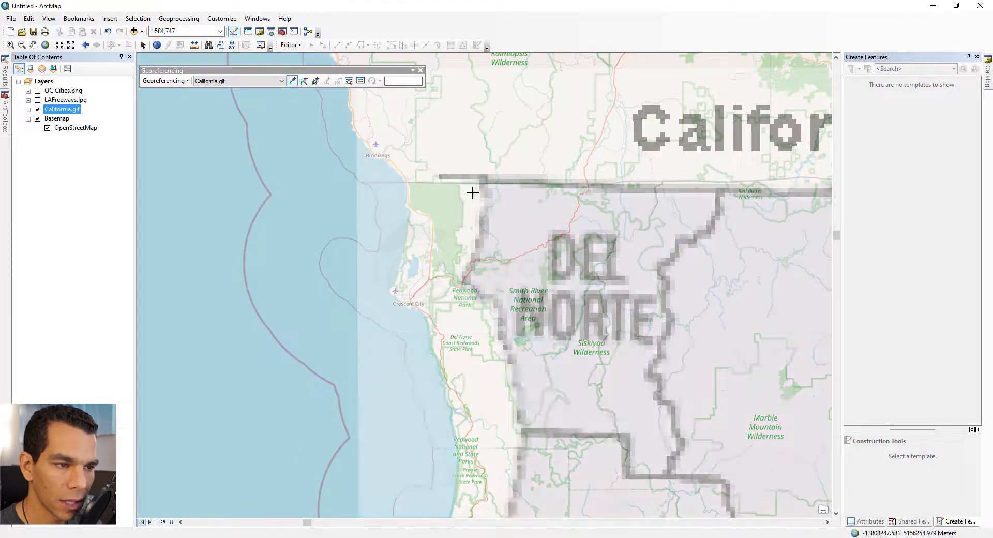
pyautogui.click(465, 283)
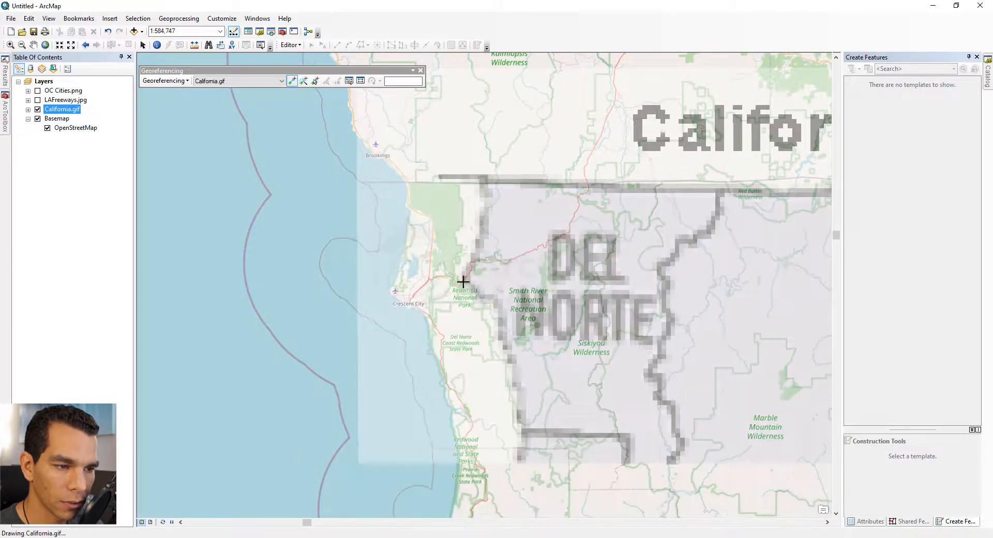
pyautogui.click(392, 294)
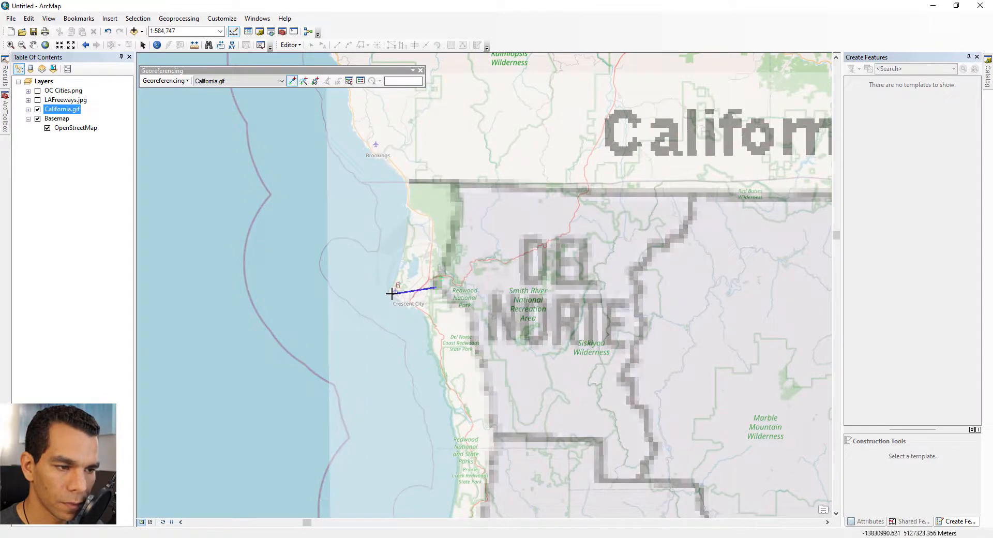
pyautogui.click(85, 45)
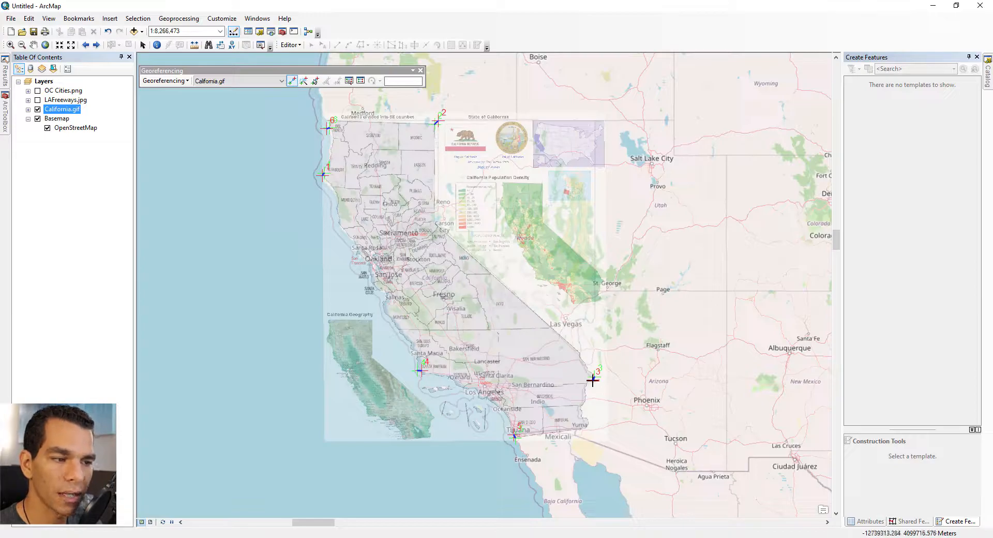
# Step: Open the link table, enlarge it to show all control points, and inspect links 1, 2 and 3
pyautogui.click(361, 81)
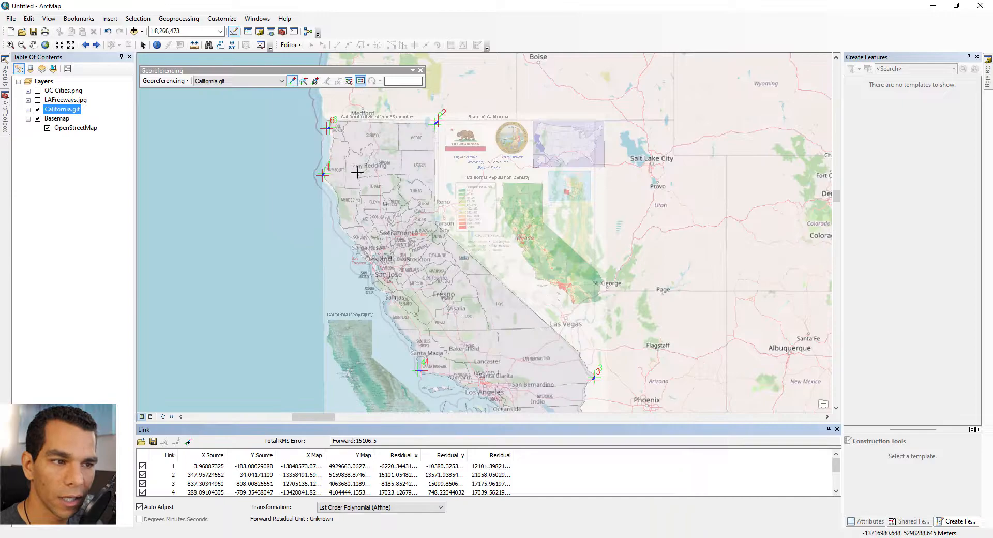
pyautogui.moveTo(484, 422); pyautogui.dragTo(483, 401)
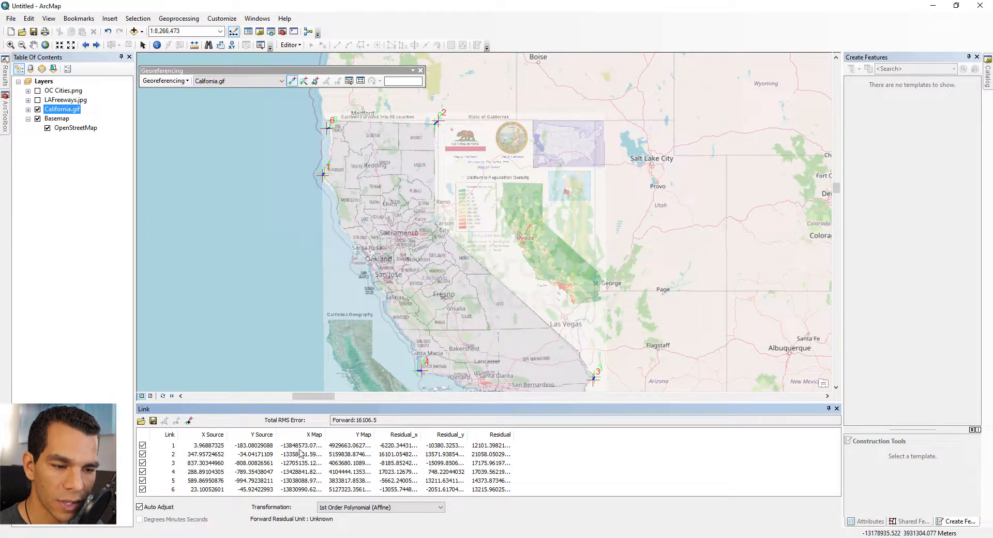
pyautogui.click(302, 446)
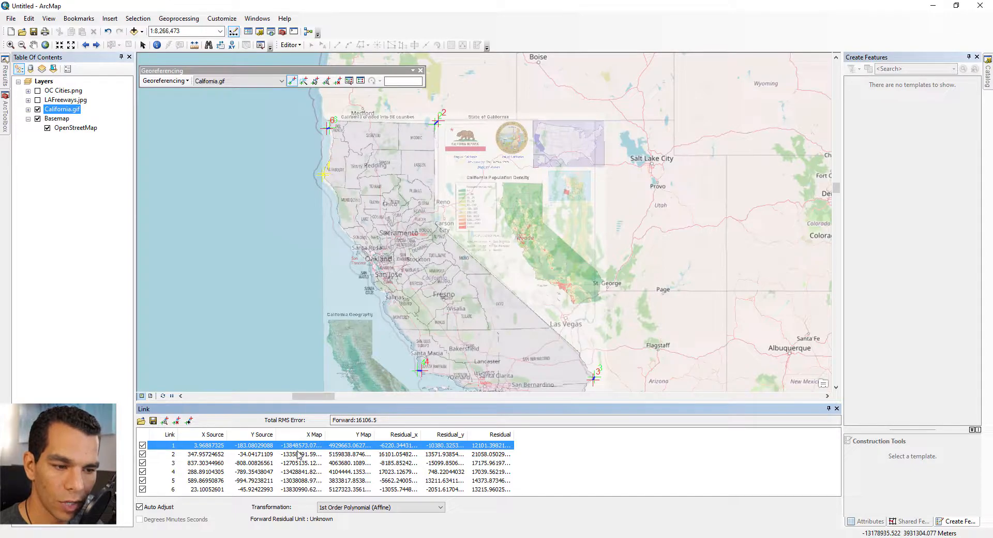
pyautogui.click(298, 454)
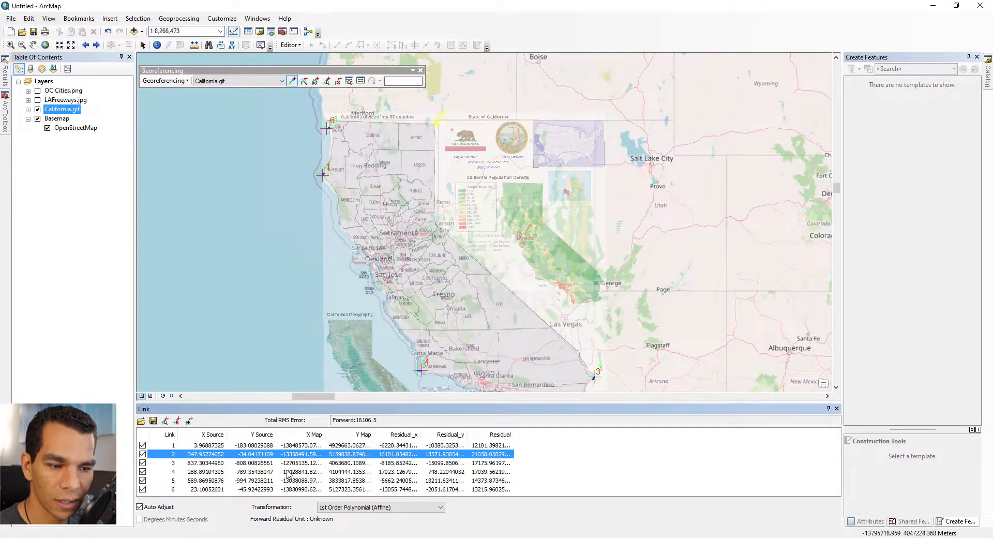
pyautogui.click(280, 463)
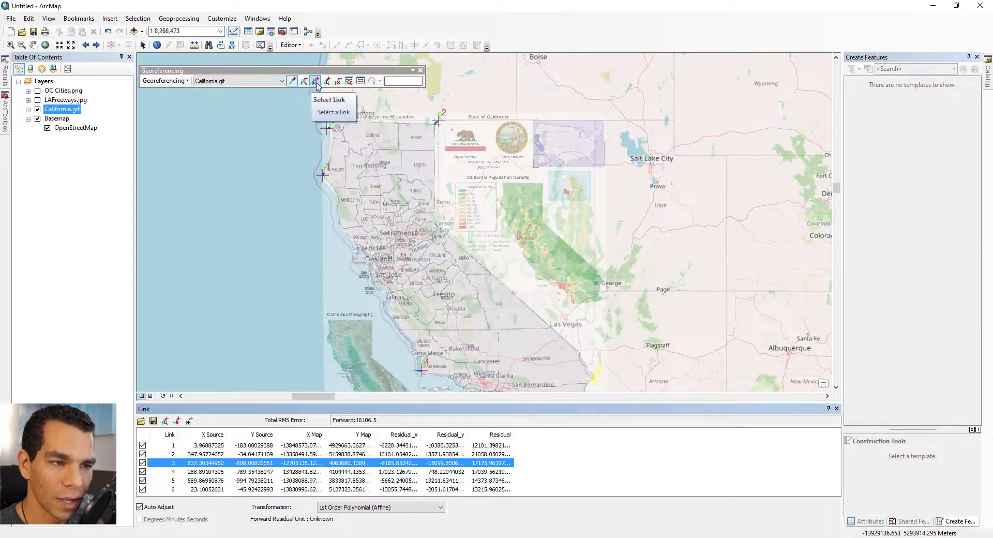
# Step: Select control point 1 on the map with the Select Link tool and zoom to the selected link
pyautogui.click(315, 81)
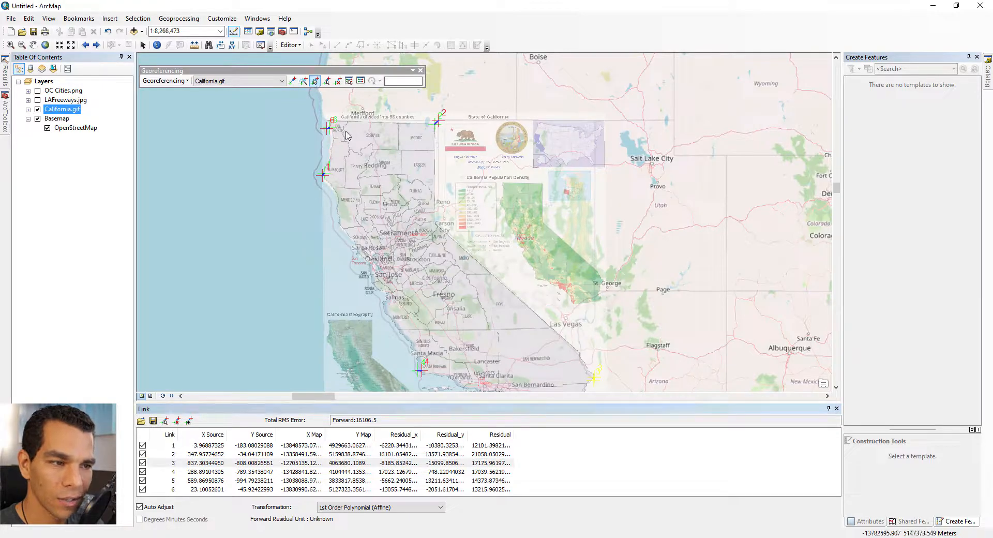
pyautogui.click(437, 122)
pyautogui.click(330, 126)
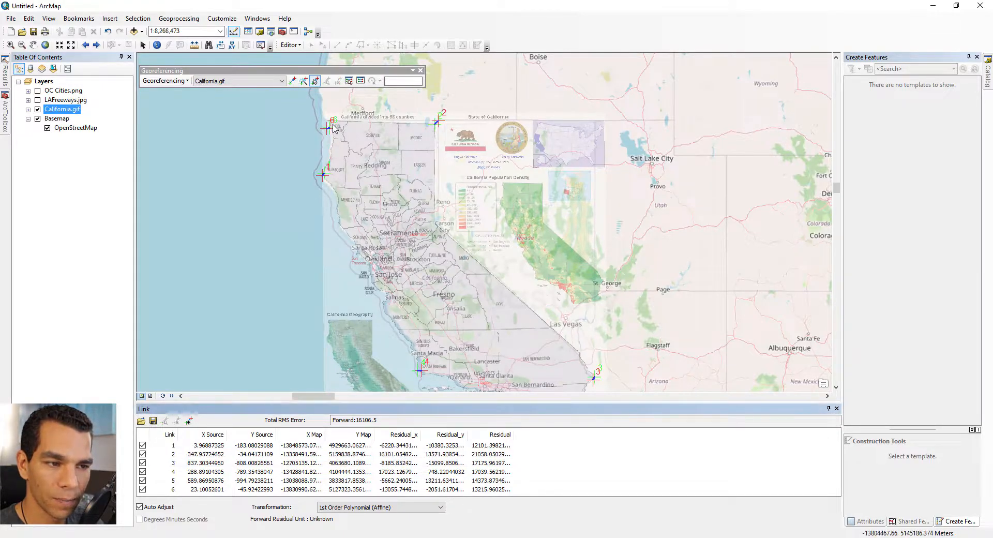
pyautogui.click(323, 174)
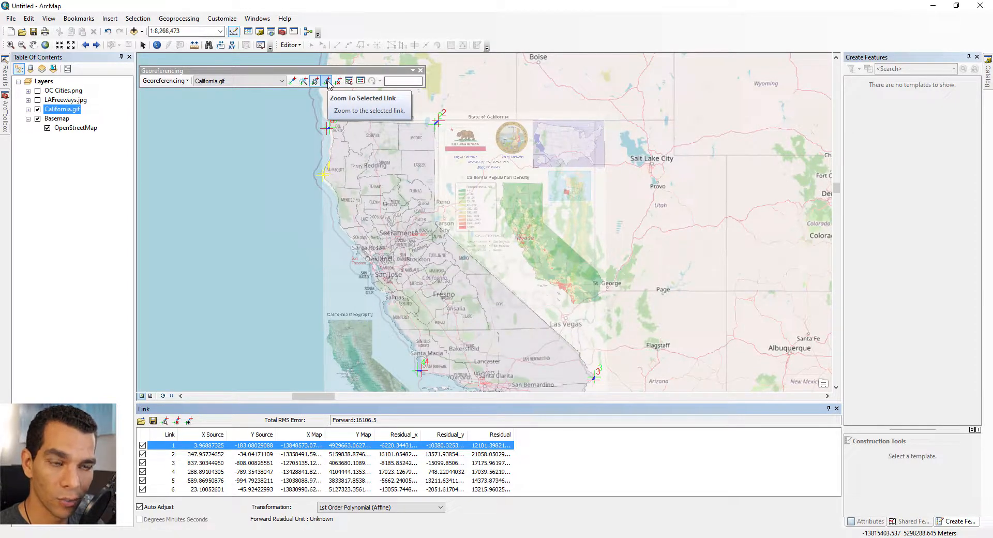
pyautogui.click(328, 83)
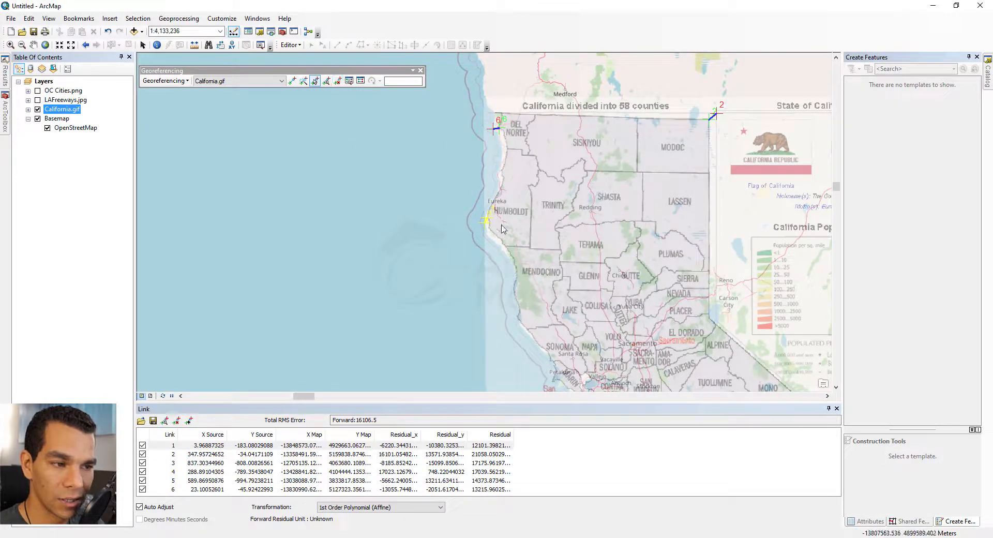
# Step: Examine the unreferenced California image with its control points in the separate viewer, then close the viewer
pyautogui.click(350, 81)
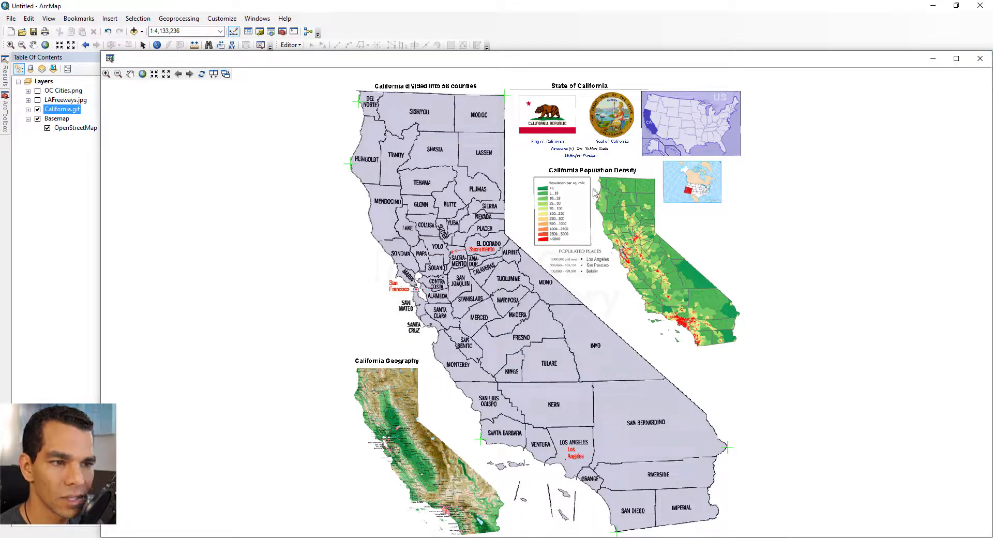
pyautogui.click(980, 58)
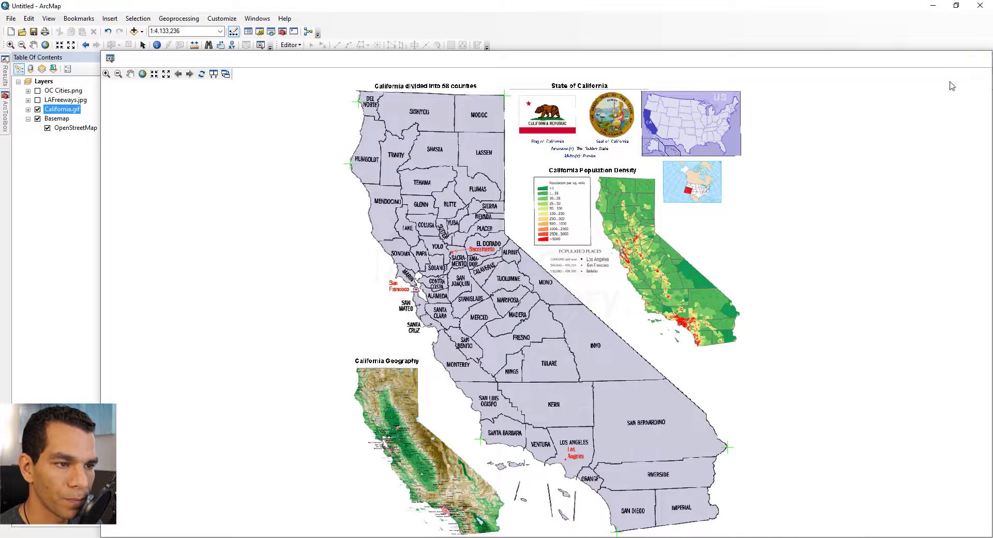
pyautogui.scroll(2, 455, 278)
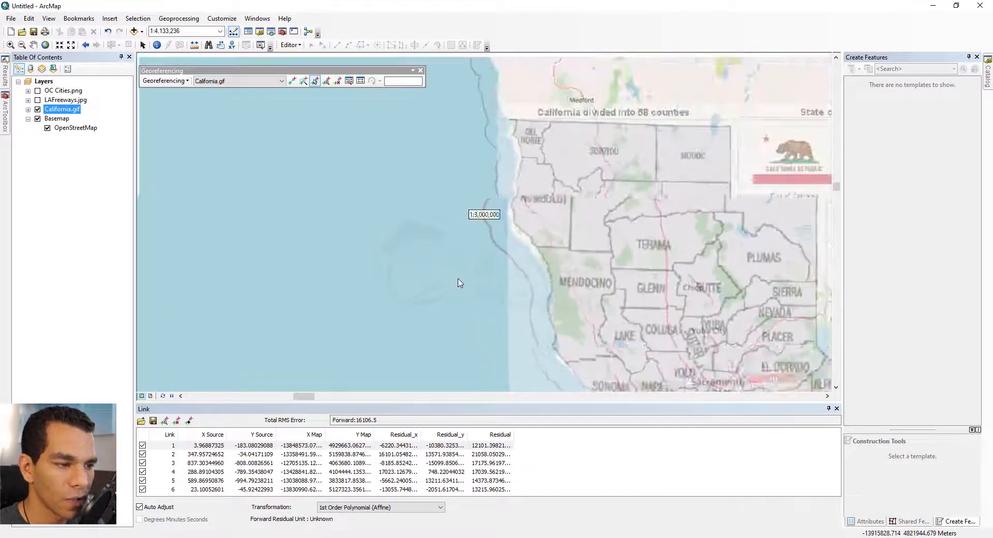
pyautogui.scroll(-4, 459, 282)
pyautogui.moveTo(397, 300); pyautogui.dragTo(313, 199)
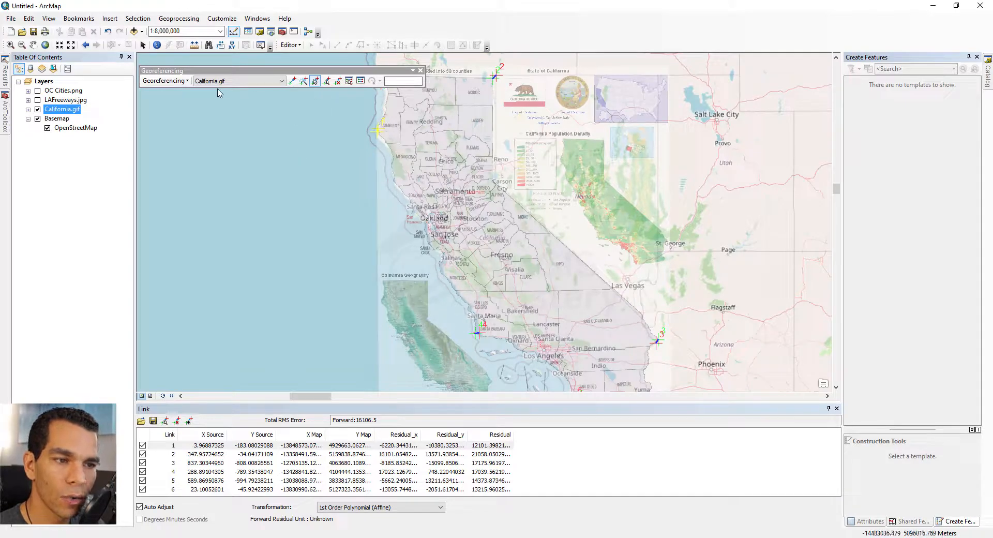
# Step: Rectify the image into the California.gdb geodatabase as California2, using Nearest Neighbor resampling, NoData 256 and no compression
pyautogui.click(182, 82)
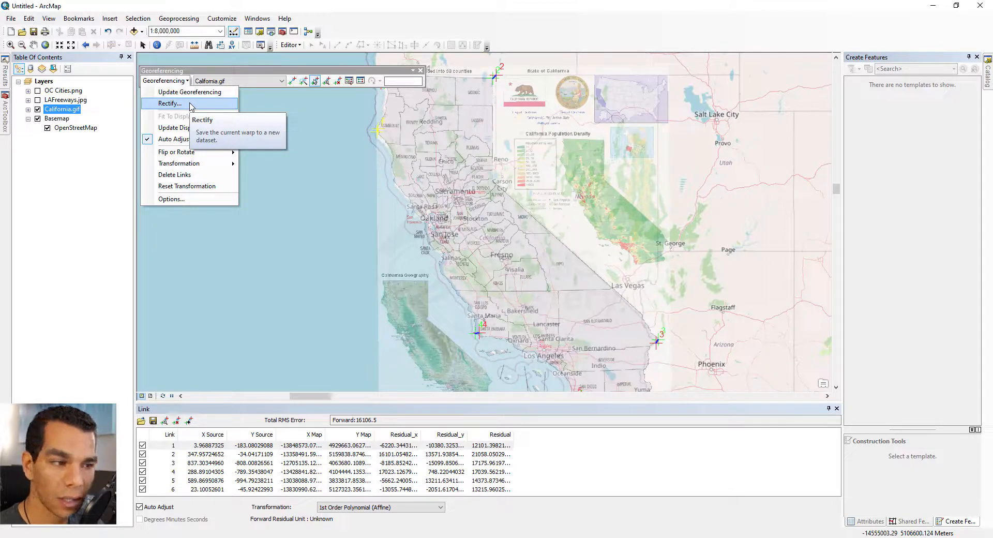
pyautogui.click(190, 104)
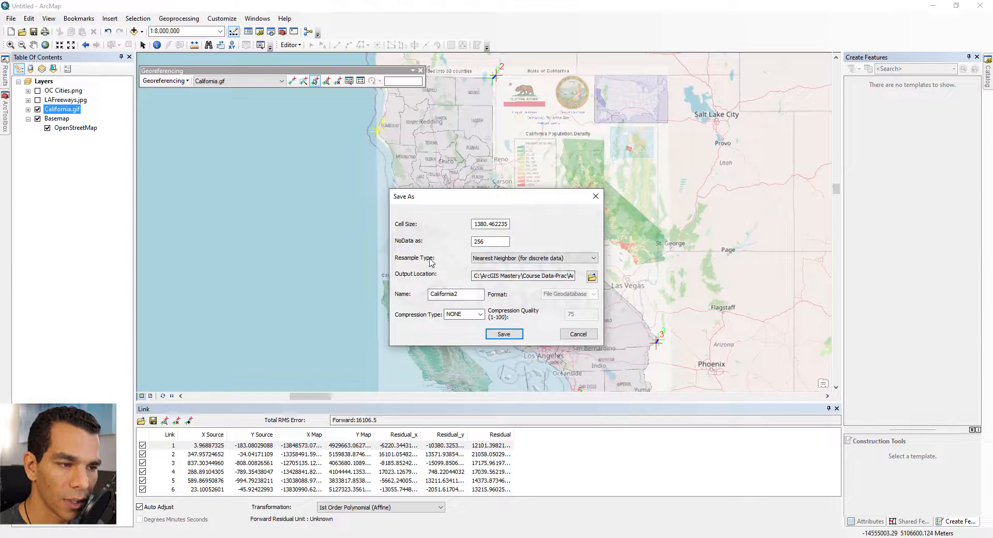
pyautogui.moveTo(547, 277); pyautogui.dragTo(589, 282)
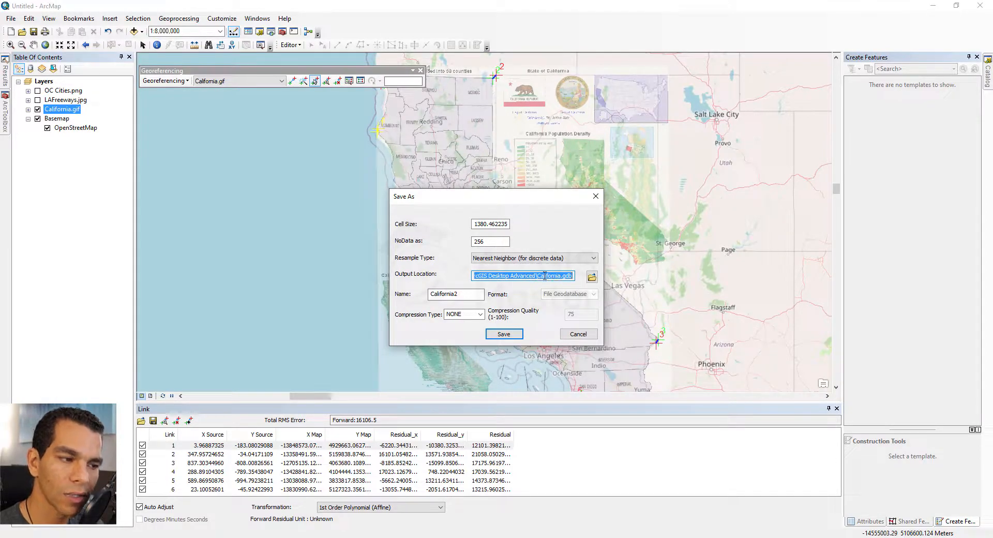
pyautogui.click(504, 335)
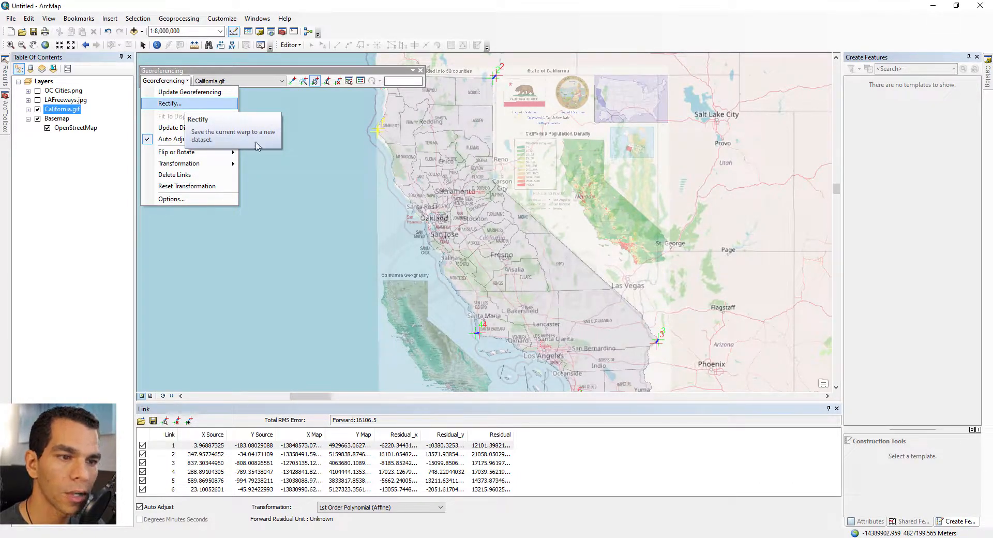
# Step: Update the georeferencing of California.gif and close the Georeferencing toolbar
pyautogui.click(187, 92)
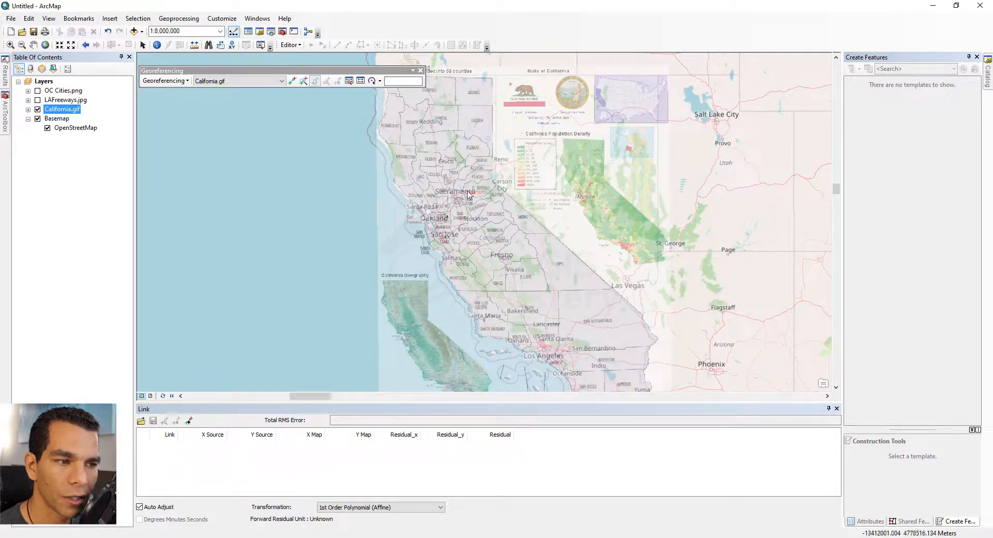
pyautogui.click(182, 81)
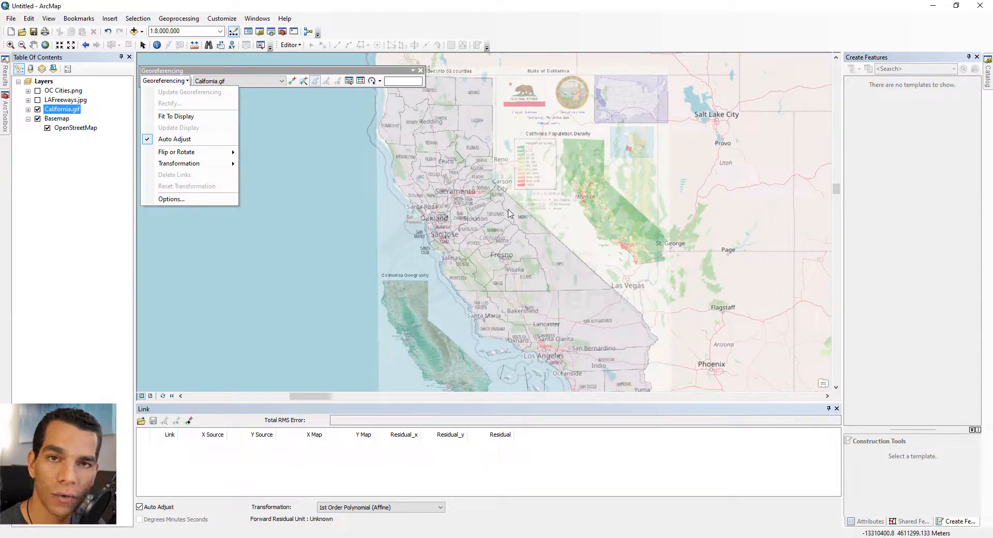
pyautogui.click(422, 79)
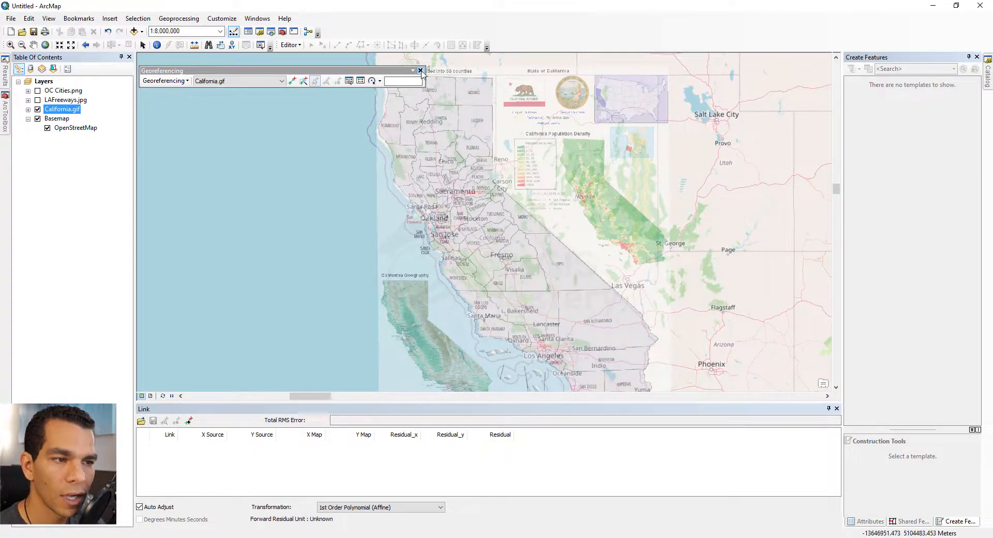
pyautogui.click(421, 70)
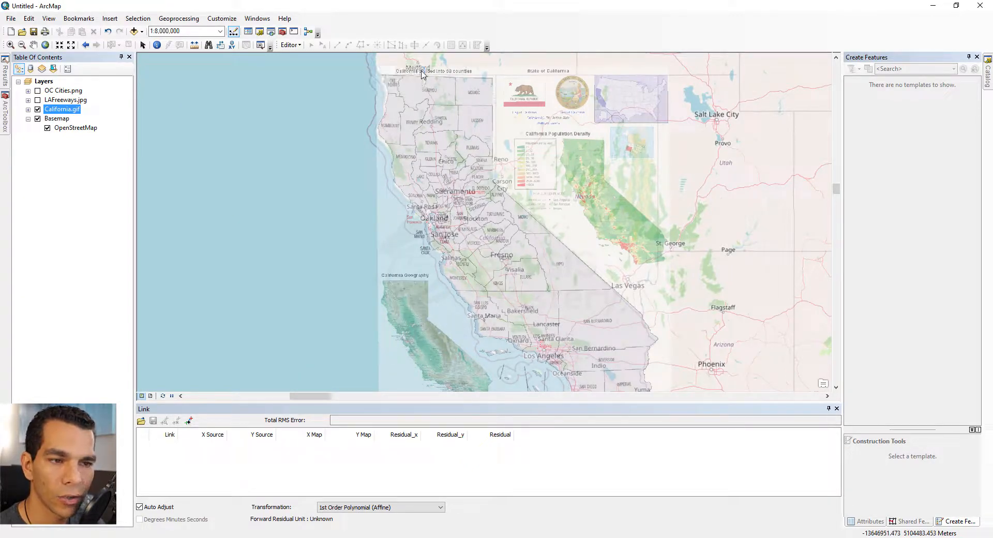
# Step: Make the California.gif layer fully opaque by changing the transparency in its display properties
pyautogui.rightClick(70, 113)
pyautogui.click(122, 261)
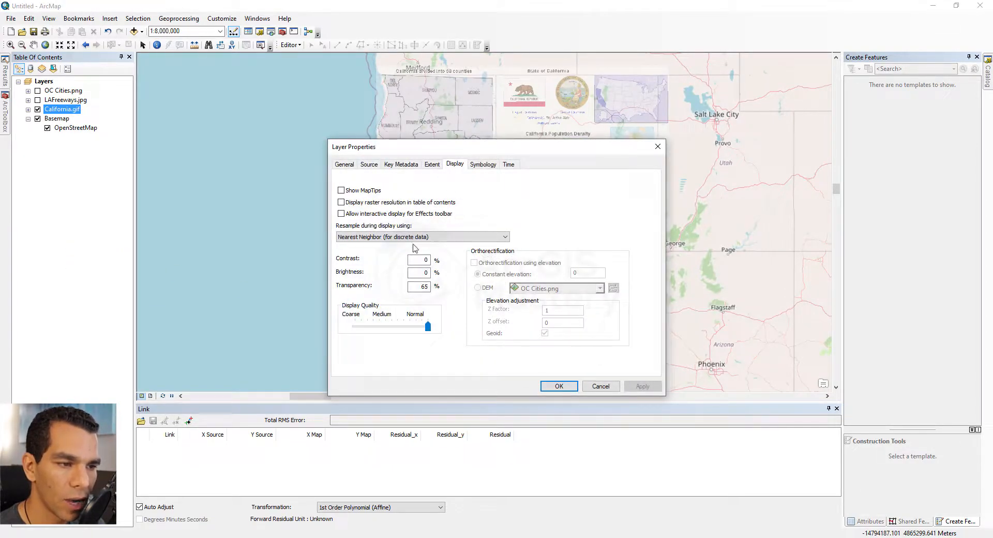
pyautogui.doubleClick(420, 286)
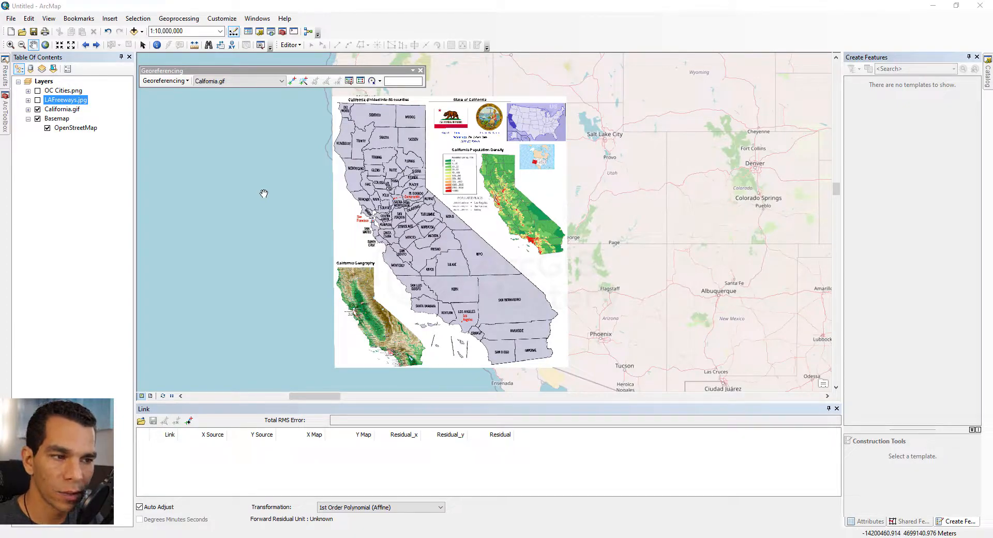
# Step: Turn on the LAFreeways.jpg layer, view it at its own extent, and return to the previous extent
pyautogui.click(38, 100)
pyautogui.rightClick(57, 102)
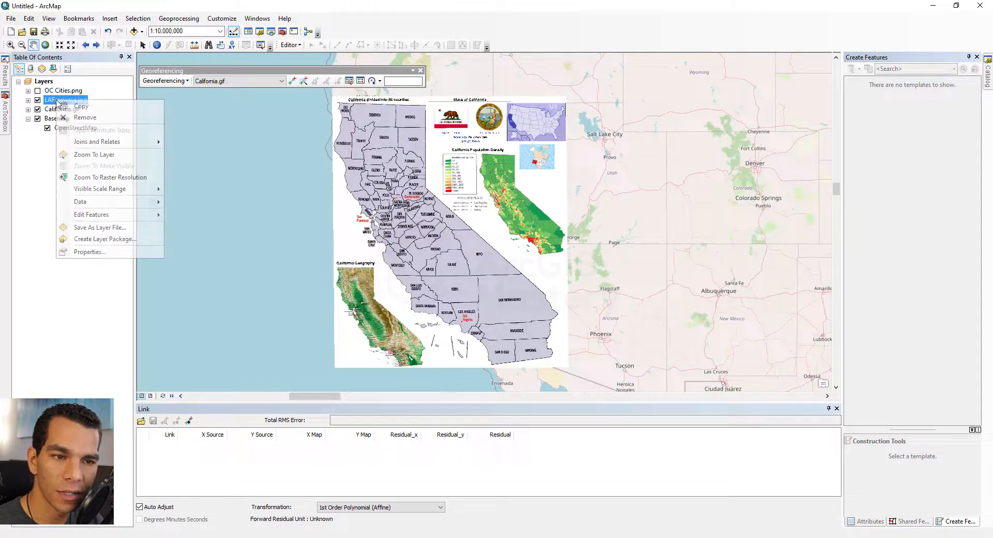
pyautogui.click(93, 155)
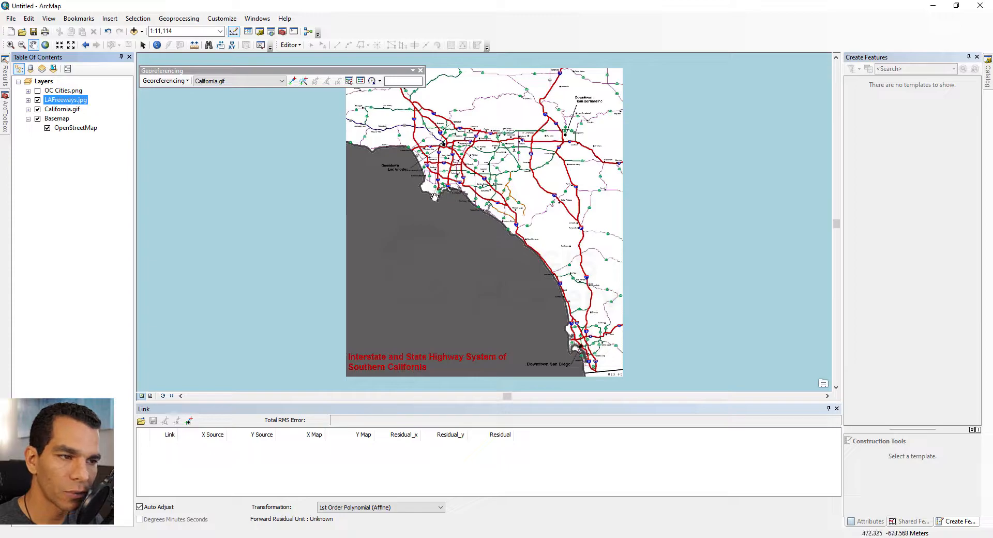
pyautogui.click(86, 44)
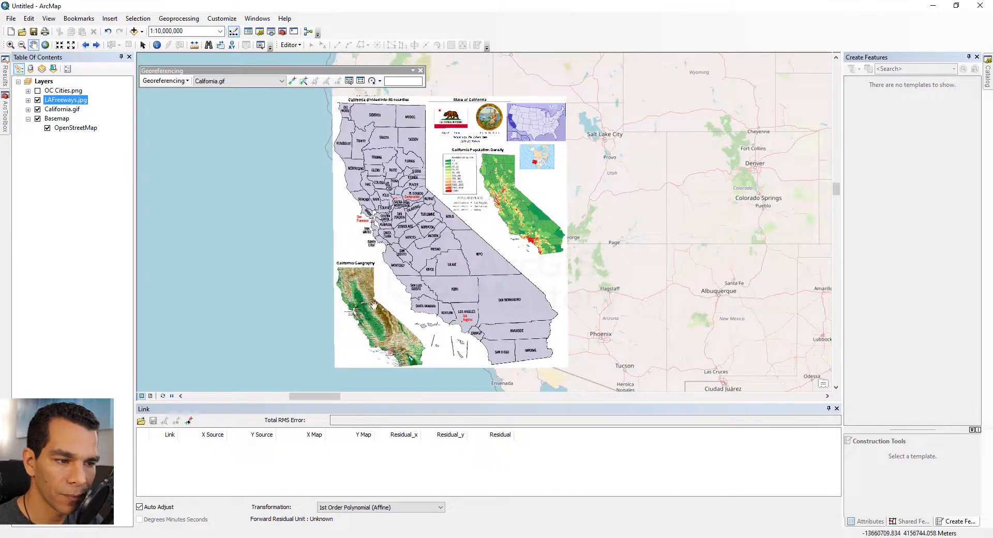
# Step: Make LAFreeways.jpg the georeferencing target and fit it to a view of Southern California
pyautogui.click(11, 45)
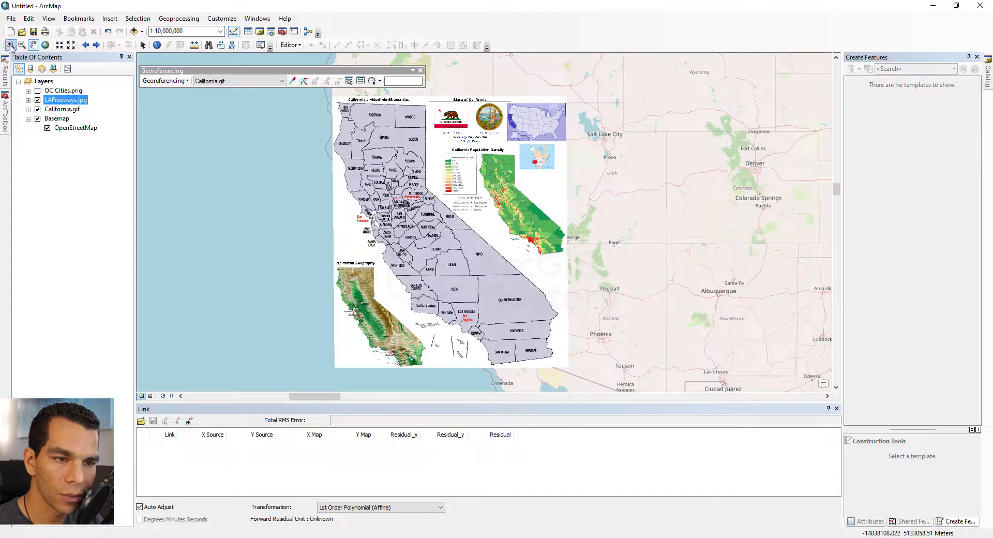
pyautogui.moveTo(399, 290); pyautogui.dragTo(526, 373)
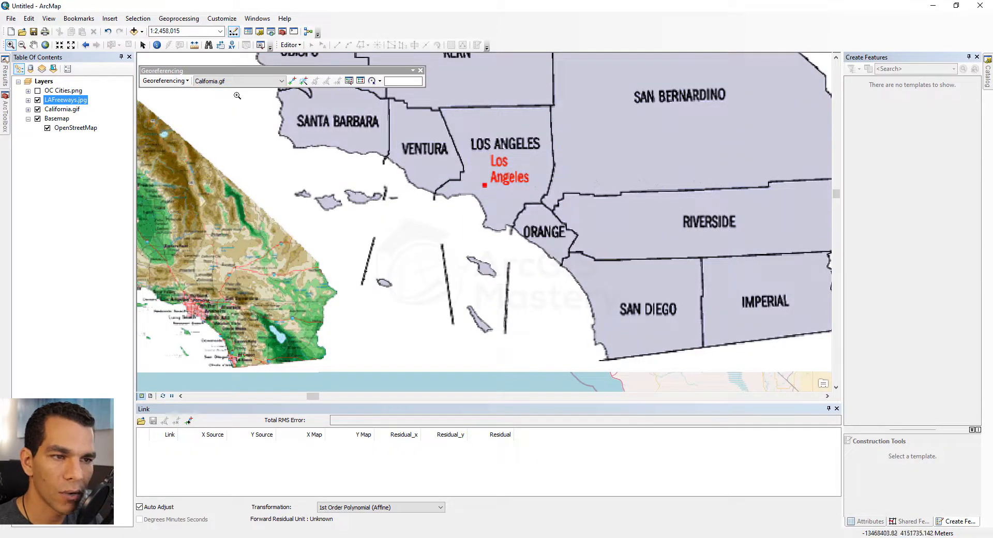
pyautogui.click(226, 83)
pyautogui.click(217, 96)
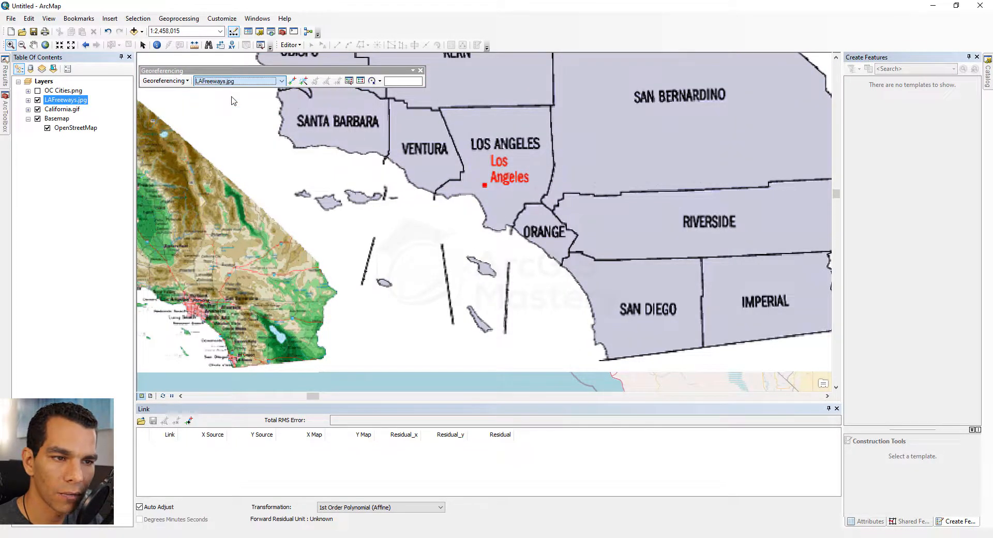
pyautogui.click(178, 83)
pyautogui.click(188, 117)
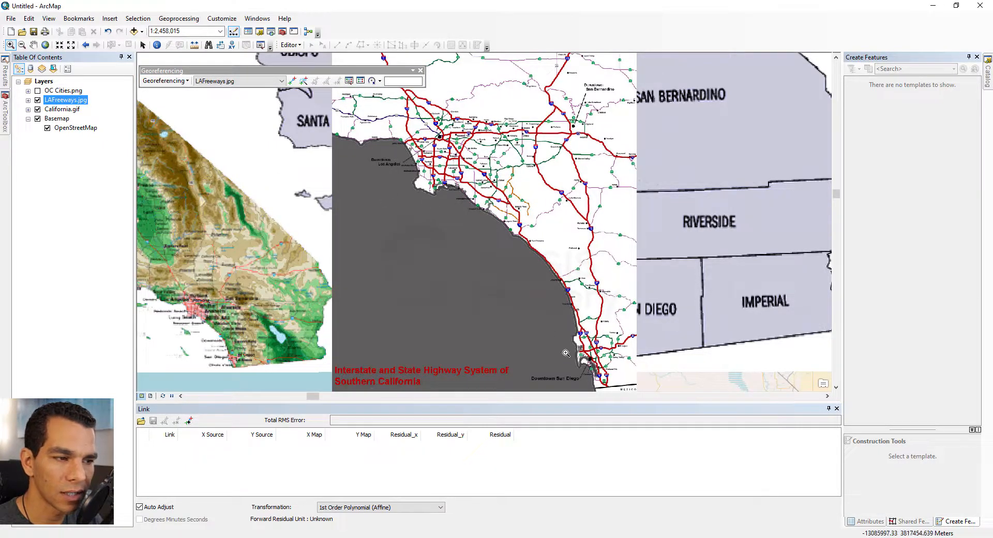
# Step: Try adjusting LAFreeways.jpg over the California map with the Rotate, Shift and Scale tools
pyautogui.click(380, 81)
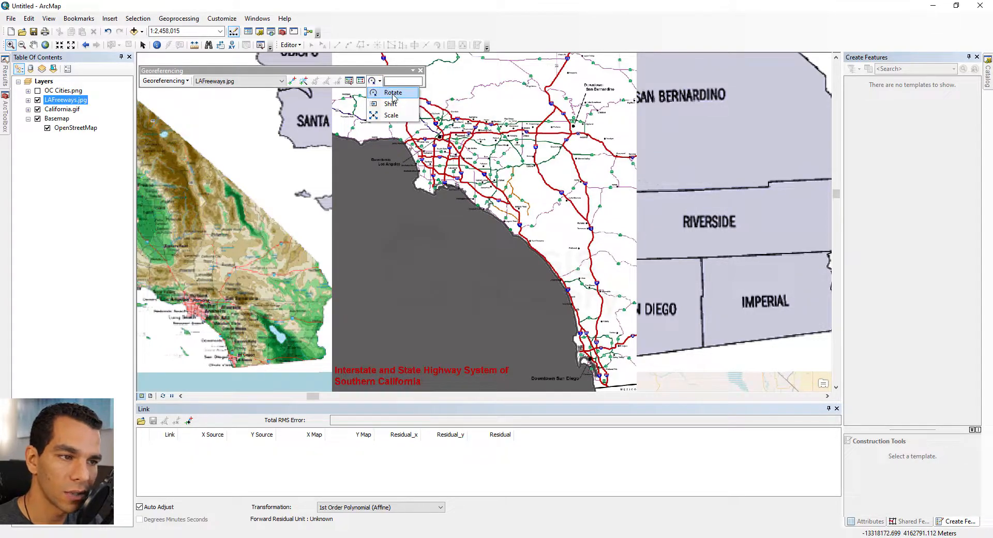
pyautogui.click(391, 93)
pyautogui.moveTo(513, 173)
pyautogui.mouseDown()
pyautogui.moveTo(529, 203)
pyautogui.moveTo(541, 196)
pyautogui.moveTo(516, 185)
pyautogui.mouseUp()
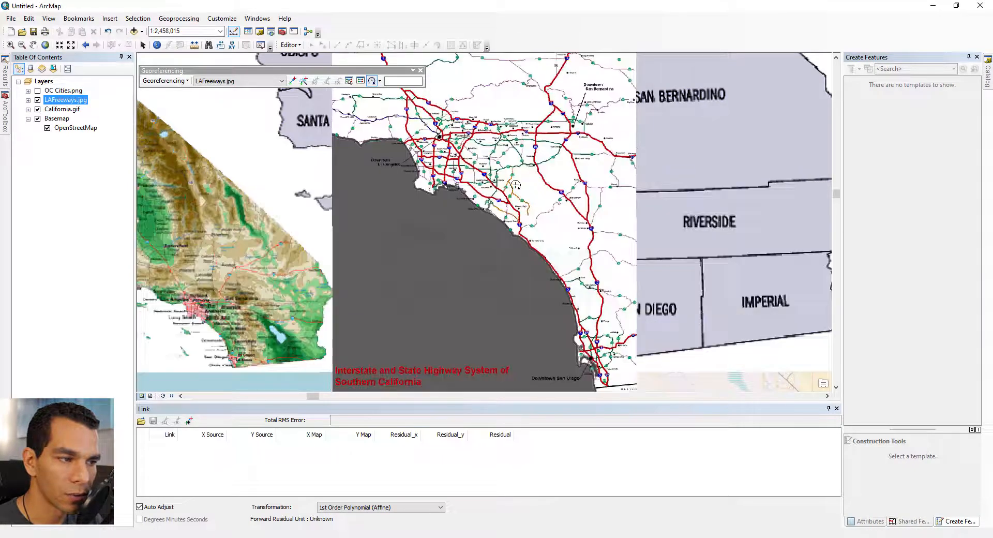
pyautogui.click(380, 81)
pyautogui.click(390, 104)
pyautogui.moveTo(413, 160); pyautogui.dragTo(390, 138)
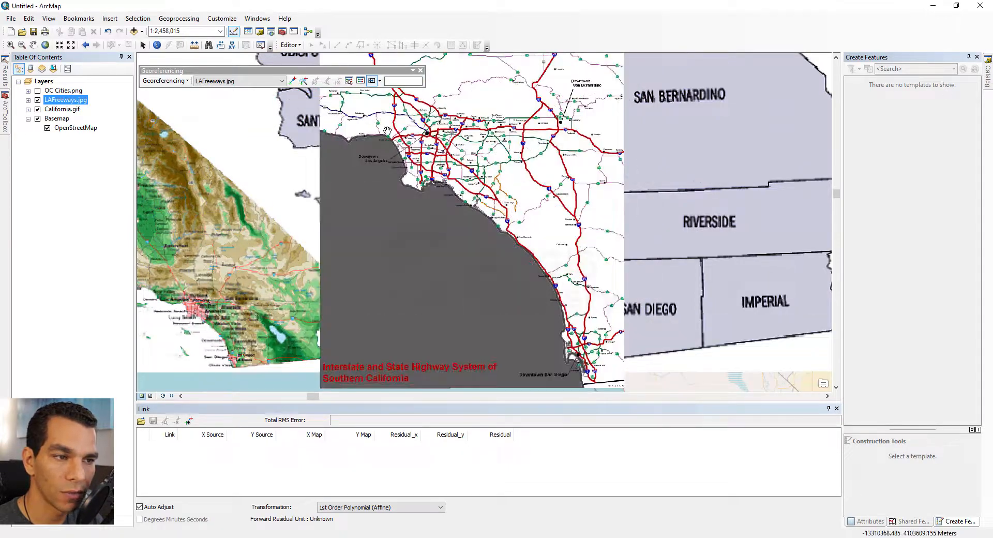
pyautogui.click(379, 81)
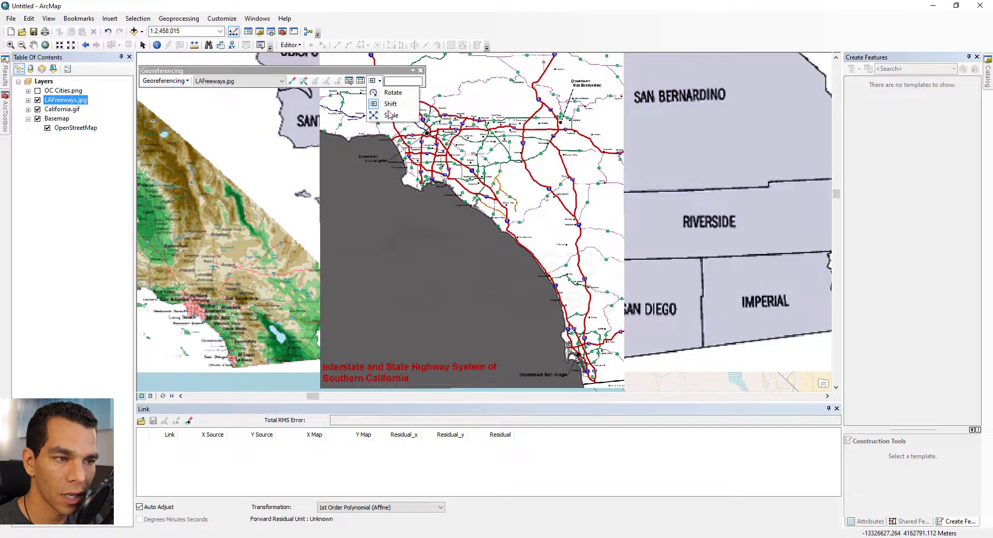
pyautogui.click(392, 115)
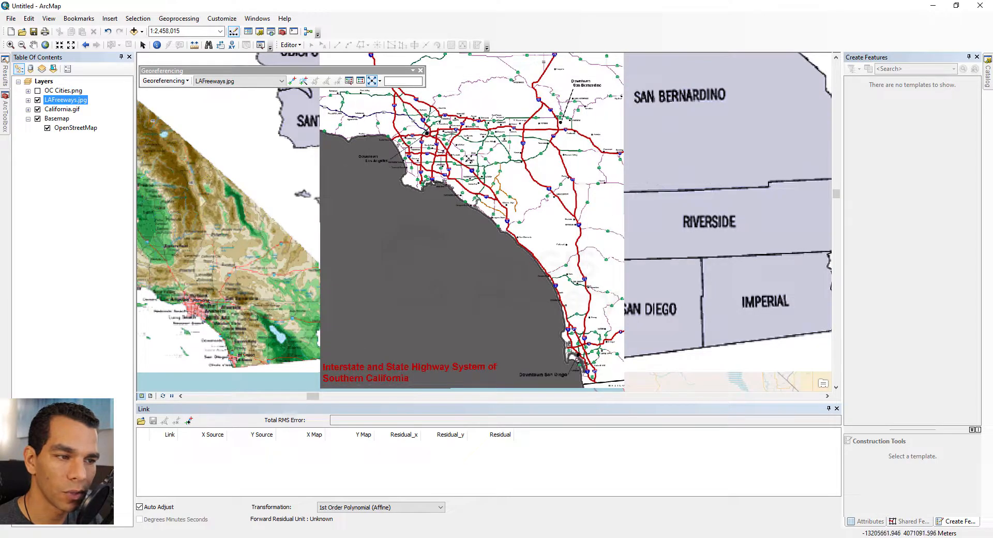
pyautogui.moveTo(460, 150); pyautogui.dragTo(317, 220)
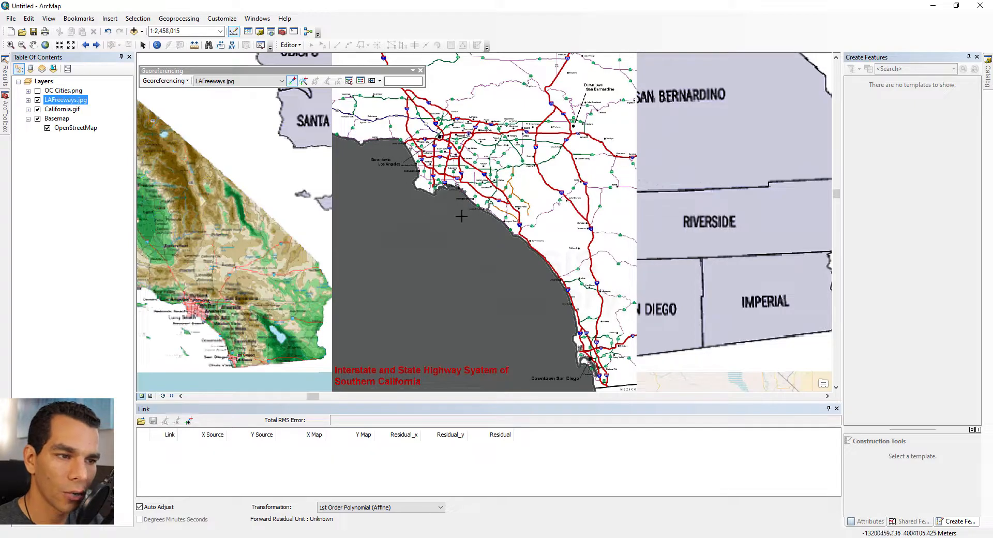
# Step: Set the transparency of the LAFreeways.jpg layer to 50% in its properties
pyautogui.rightClick(63, 100)
pyautogui.click(96, 251)
pyautogui.doubleClick(420, 286)
pyautogui.write('50')
pyautogui.press('Return')
# Step: Add a control point linking the San Diego coast on LAFreeways.jpg to the same place on the California map
pyautogui.scroll(4, 598, 357)
pyautogui.click(62, 109)
pyautogui.moveTo(638, 367); pyautogui.dragTo(610, 260)
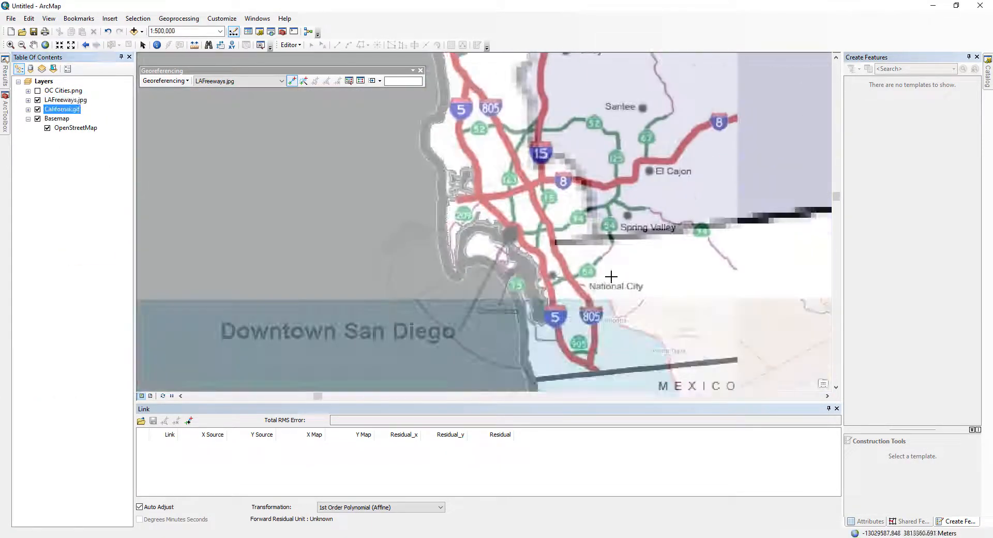
pyautogui.click(453, 280)
pyautogui.click(539, 162)
# Step: Add a second control point linking the coastal headland south of Los Angeles on LAFreeways.jpg to the California map
pyautogui.scroll(1, 430, 208)
pyautogui.scroll(-3, 440, 208)
pyautogui.moveTo(446, 265); pyautogui.dragTo(456, 327)
pyautogui.click(66, 100)
pyautogui.scroll(-1, 264, 215)
pyautogui.moveTo(264, 215); pyautogui.dragTo(400, 302)
pyautogui.click(378, 215)
pyautogui.click(487, 319)
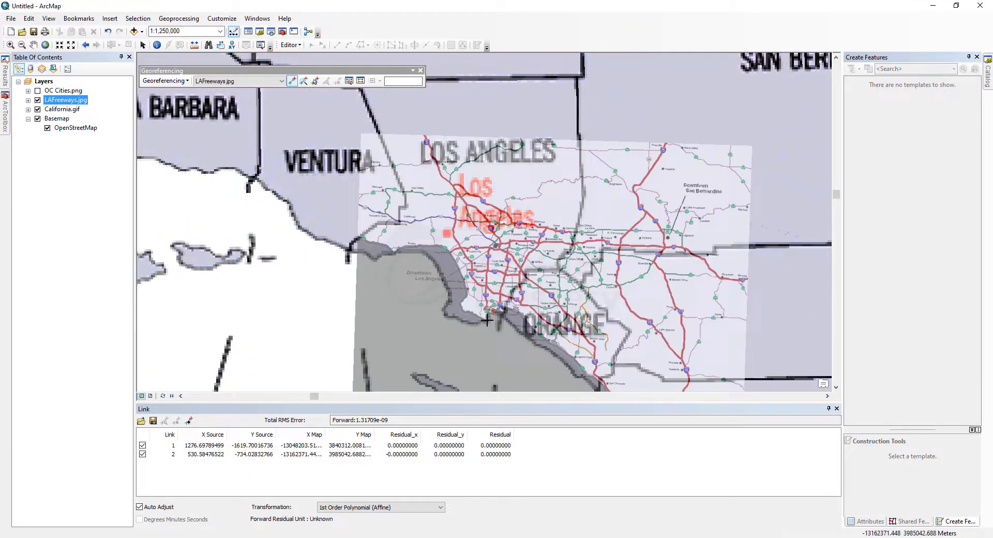
# Step: Add two more control points, one on the Los Angeles–San Bernardino county line and one on the coast near Ventura County
pyautogui.scroll(5, 343, 254)
pyautogui.scroll(-6, 300, 174)
pyautogui.click(473, 116)
pyautogui.click(453, 116)
pyautogui.click(325, 172)
pyautogui.click(323, 182)
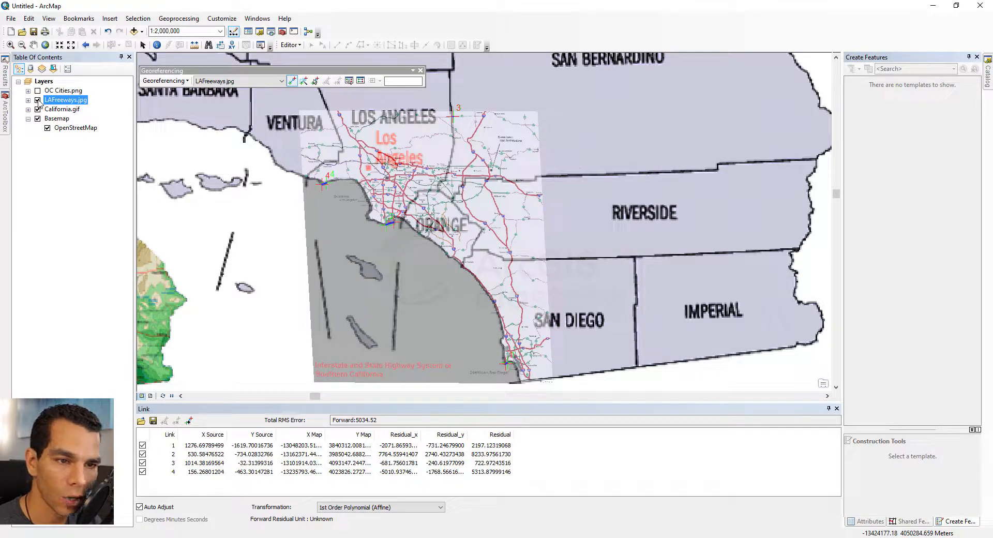
# Step: Rectify LAFreeways.jpg as LAFreeways1 with Nearest Neighbor resampling, NoData 256 and no compression, and update its georeferencing
pyautogui.click(165, 80)
pyautogui.click(171, 102)
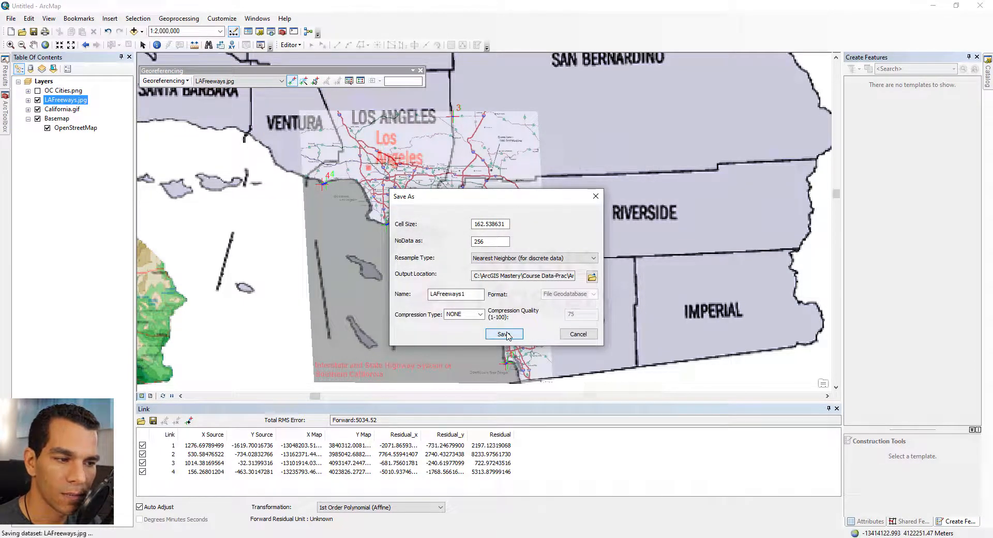
pyautogui.click(507, 335)
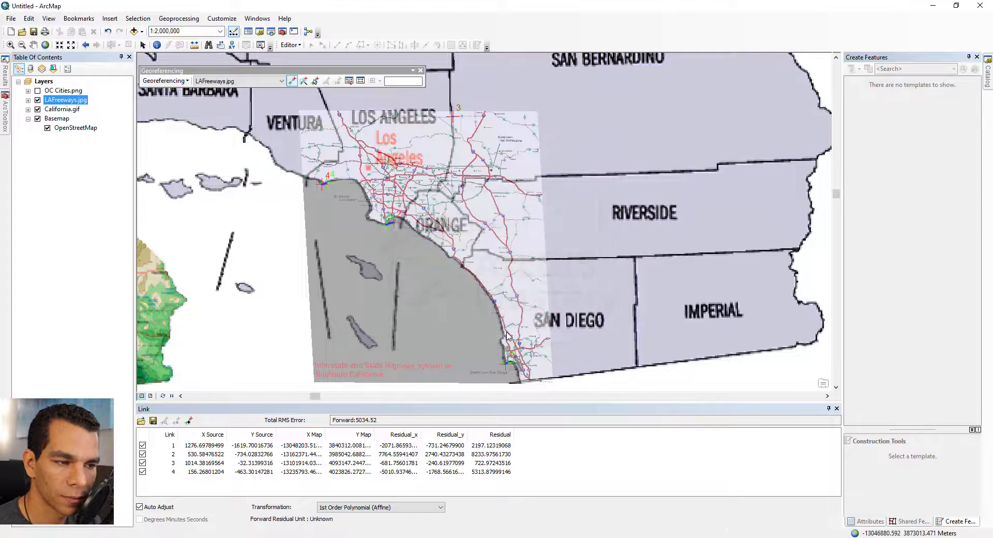
pyautogui.click(164, 81)
pyautogui.click(179, 90)
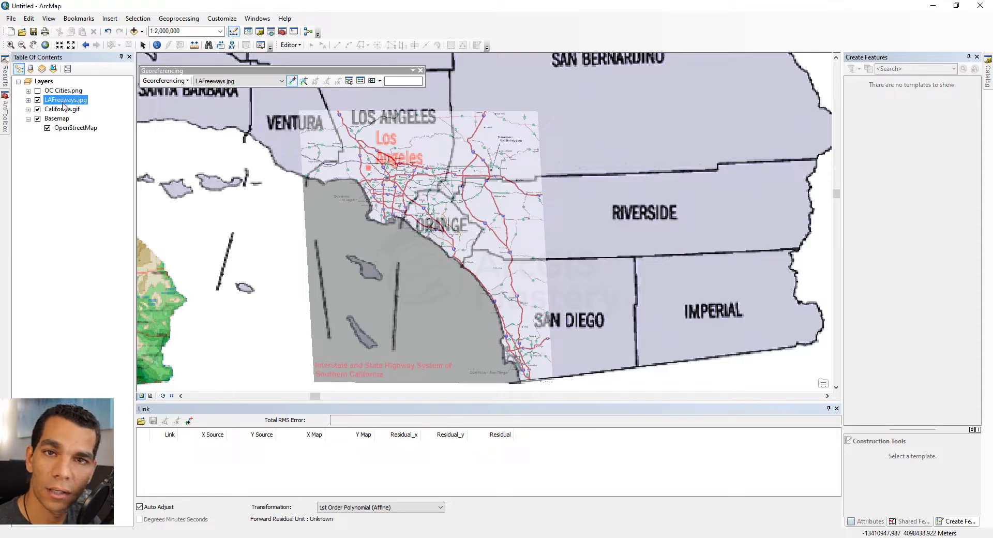
# Step: Show OC Cities.png instead of LAFreeways.jpg and fit it to the display as the georeferencing target
pyautogui.click(37, 101)
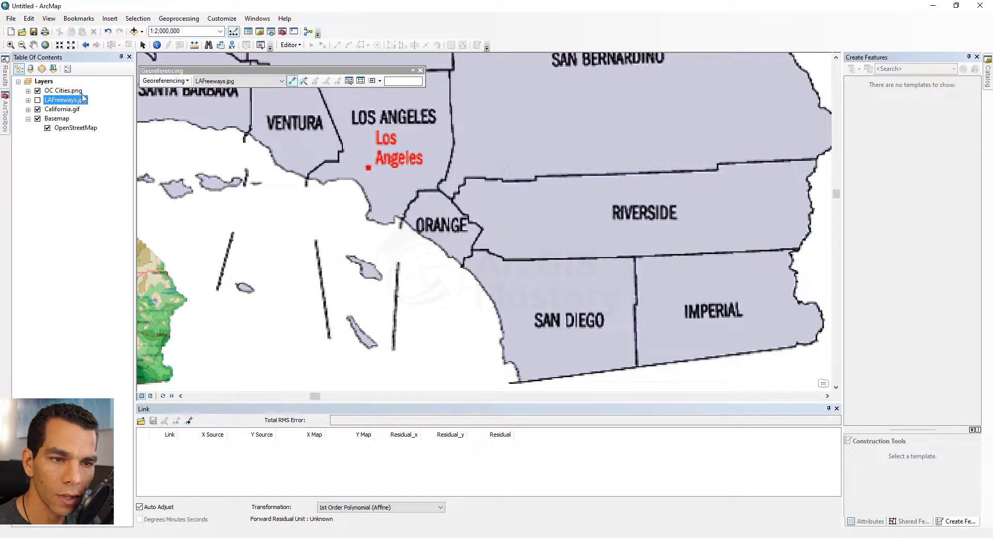
pyautogui.click(282, 81)
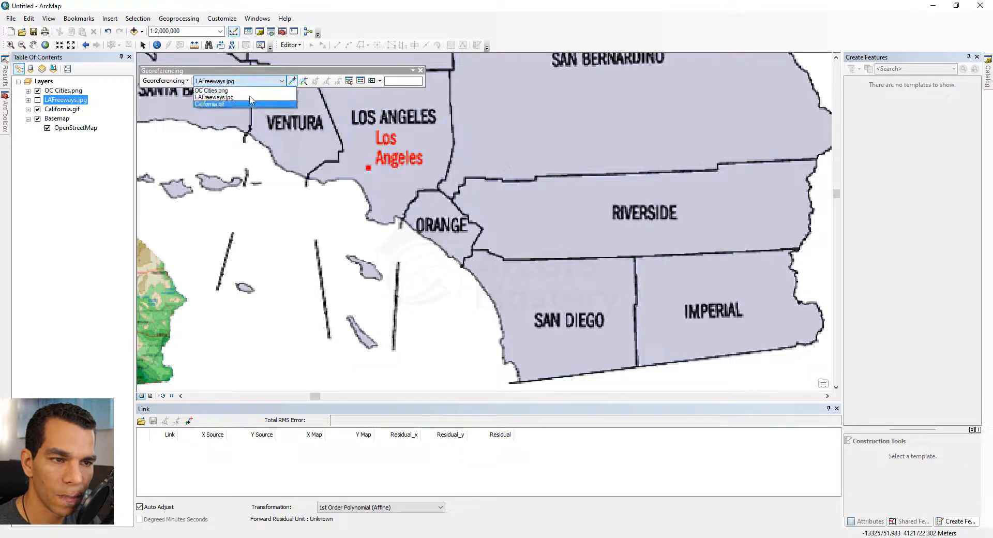
pyautogui.click(223, 91)
pyautogui.click(184, 82)
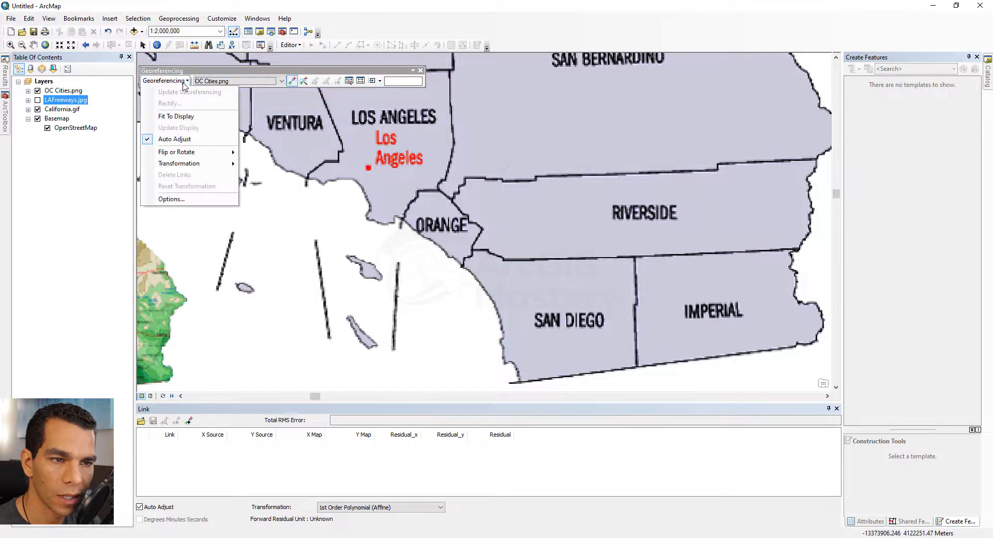
pyautogui.click(190, 115)
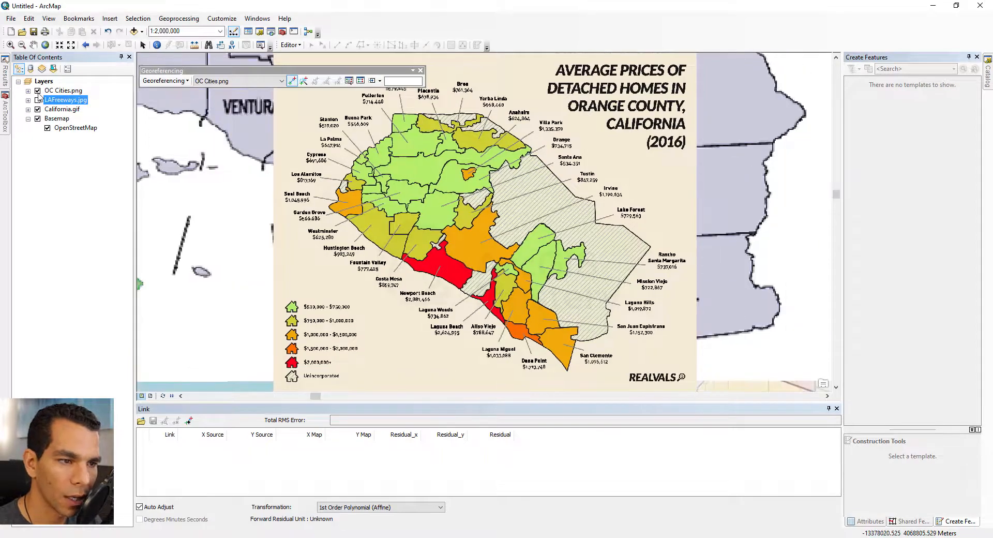
# Step: Refit OC Cities.png to a close view of Orange County and make the layer semi-transparent in its properties
pyautogui.click(37, 91)
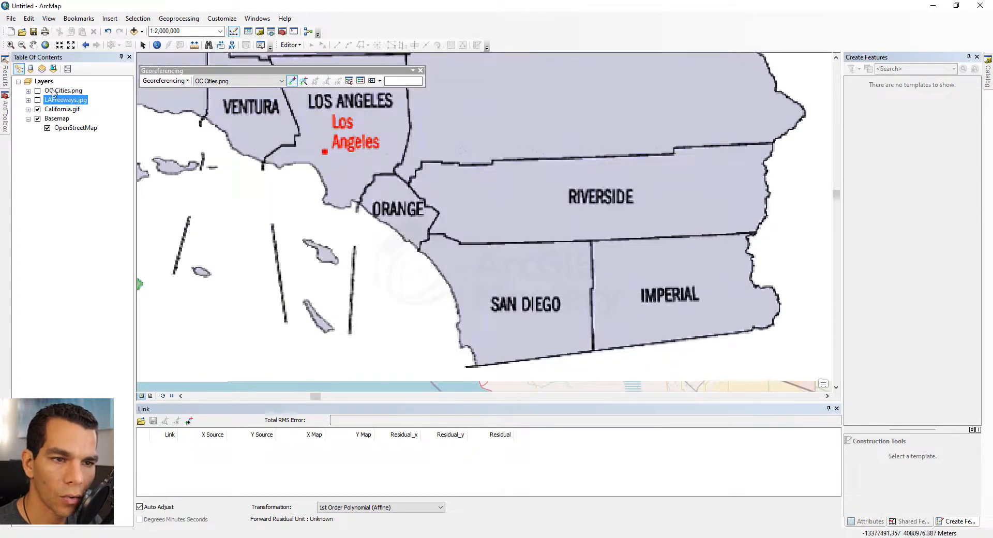
pyautogui.click(10, 44)
pyautogui.moveTo(347, 167); pyautogui.dragTo(455, 266)
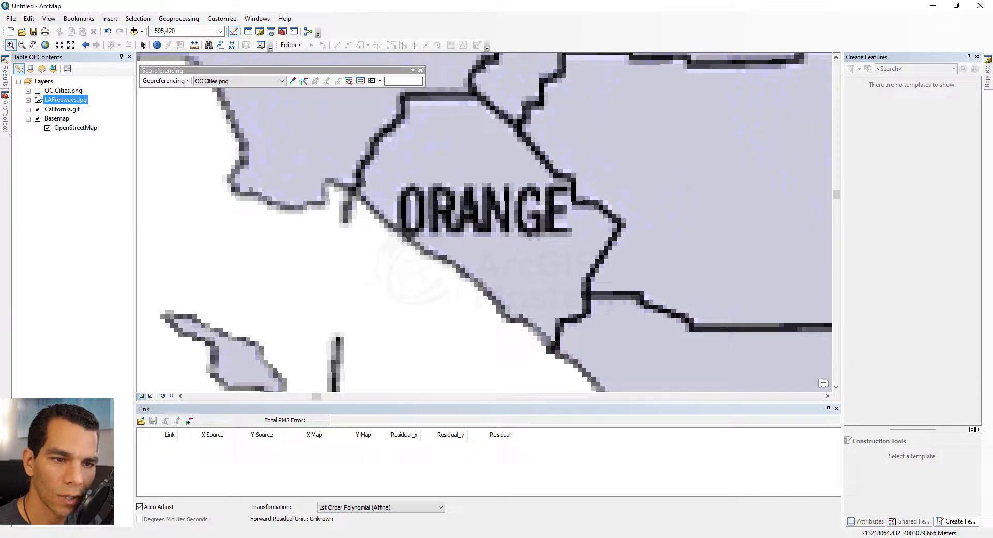
pyautogui.click(37, 91)
pyautogui.click(165, 81)
pyautogui.click(182, 120)
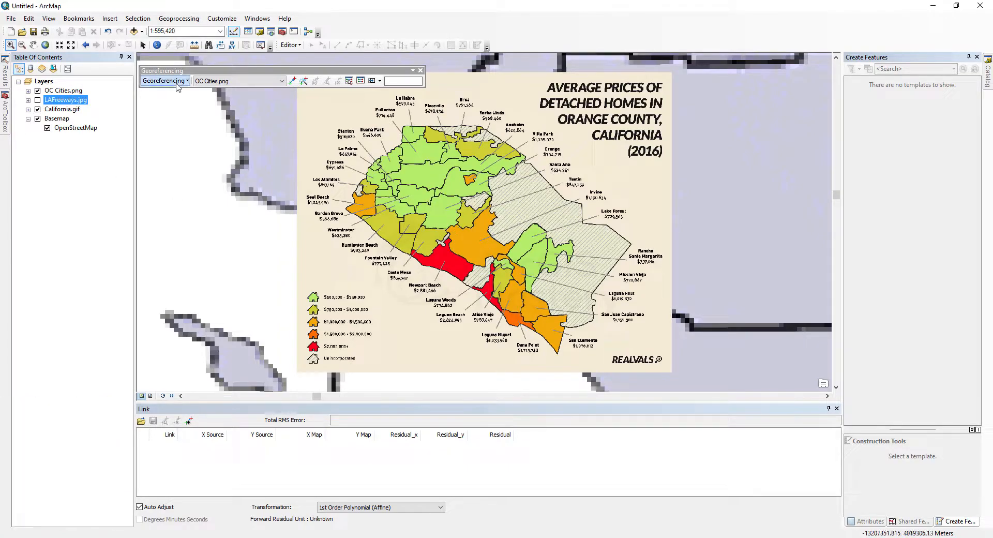
pyautogui.doubleClick(63, 90)
pyautogui.click(539, 317)
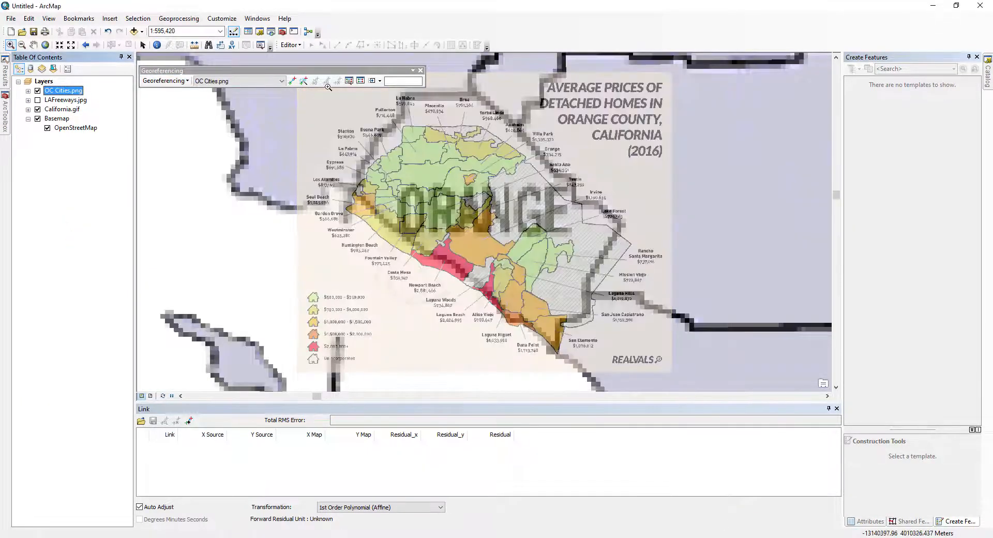
# Step: Add control points matching Orange County's eastern corner, southern tip and northwestern corner on OC Cities.png to the California map
pyautogui.click(293, 82)
pyautogui.click(631, 244)
pyautogui.click(618, 221)
pyautogui.click(544, 330)
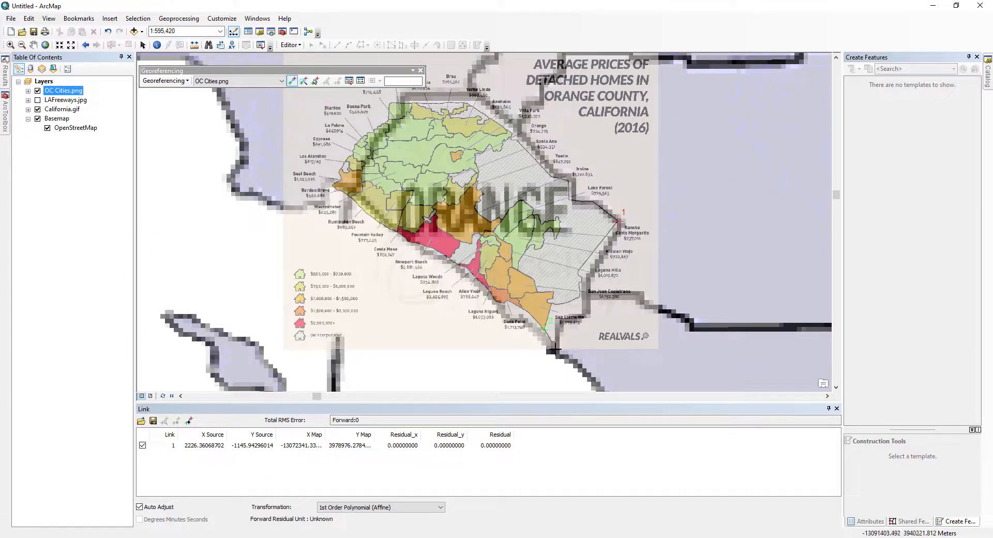
pyautogui.click(557, 351)
pyautogui.click(352, 132)
pyautogui.click(406, 96)
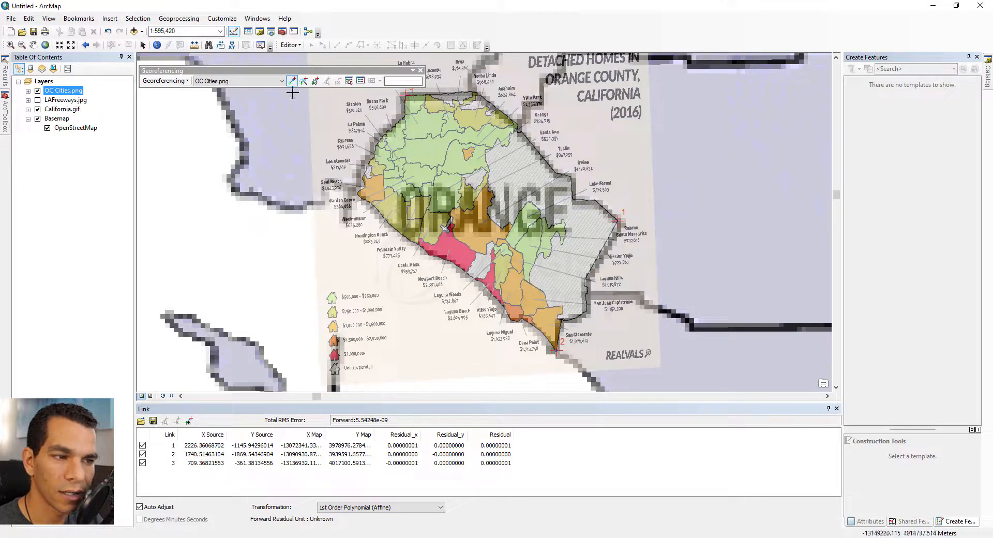
# Step: Update the georeferencing of OC Cities.png
pyautogui.click(165, 81)
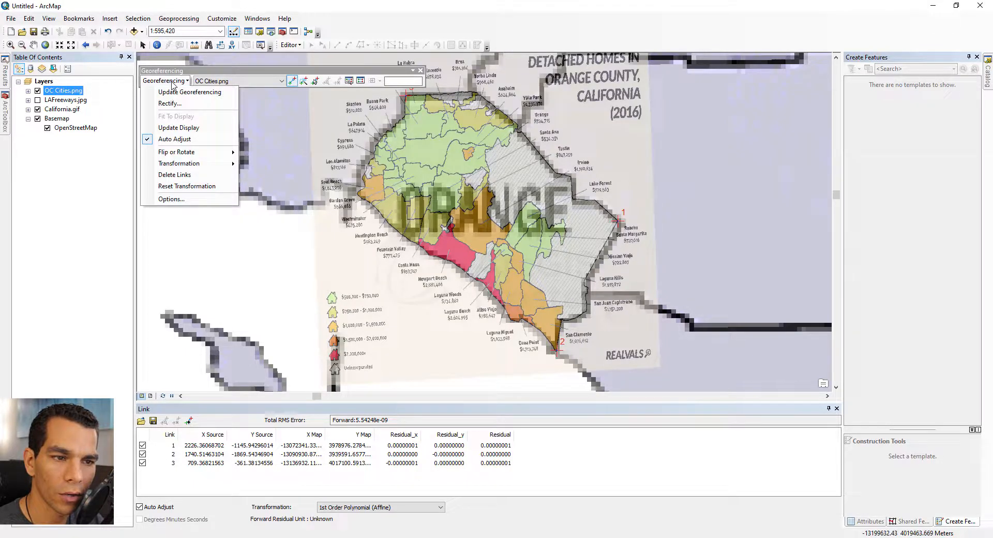
pyautogui.click(176, 109)
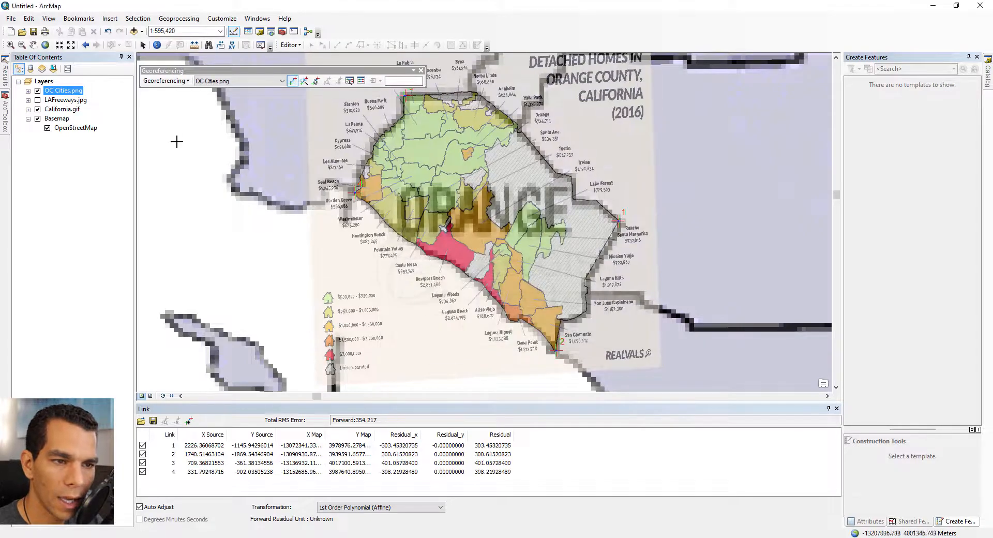
pyautogui.click(166, 81)
pyautogui.click(176, 93)
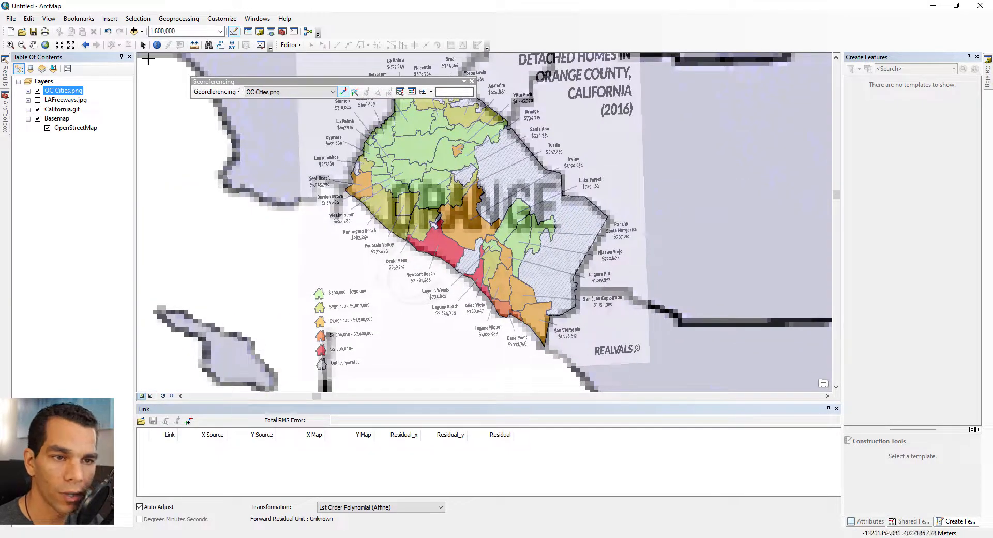
# Step: Show all of California with LAFreeways.jpg turned on, and close the Georeferencing toolbar
pyautogui.click(73, 17)
pyautogui.click(97, 52)
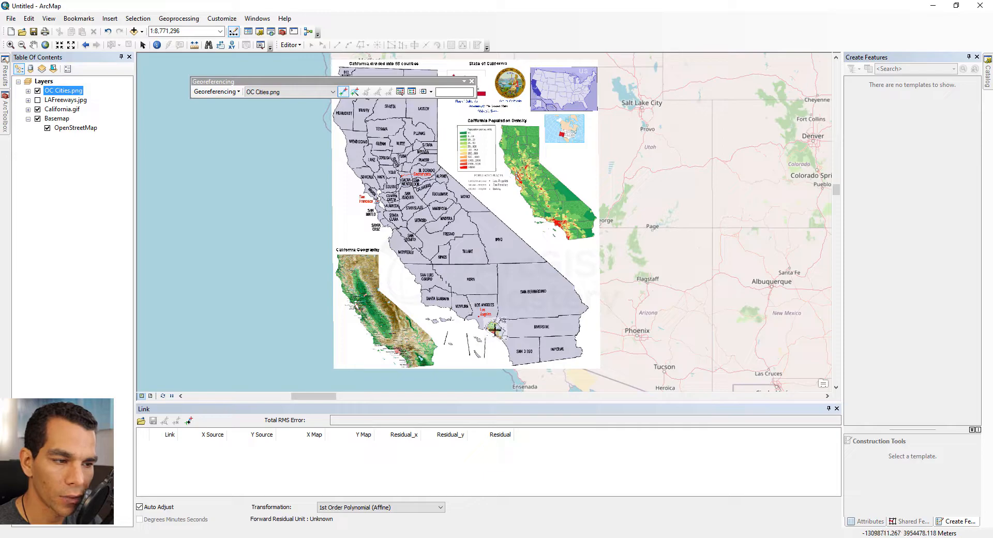
pyautogui.click(37, 100)
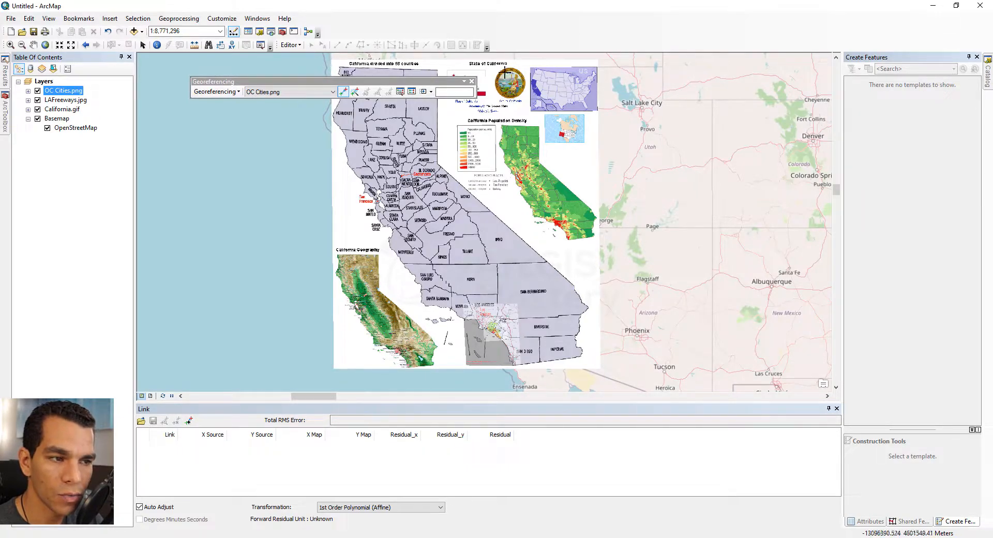
pyautogui.rightClick(554, 37)
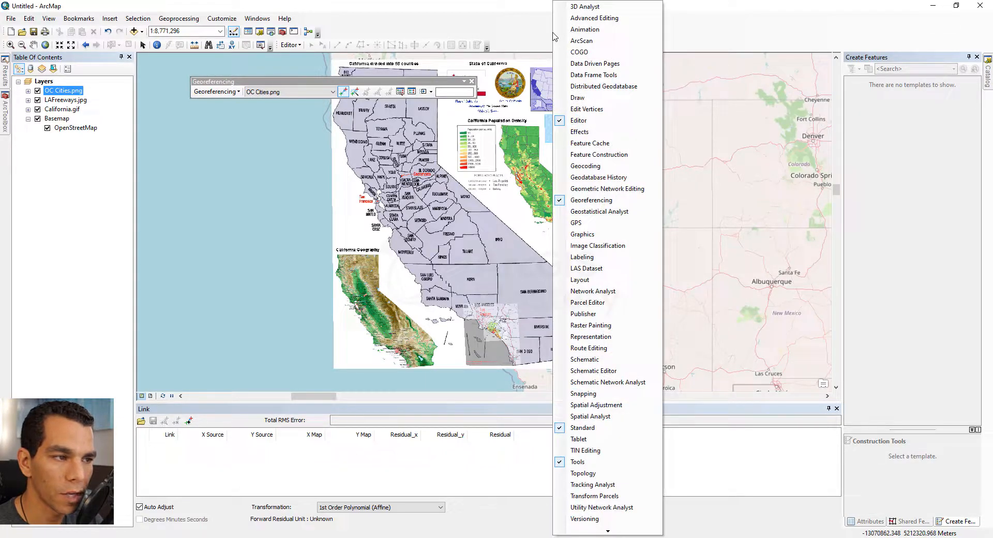
pyautogui.click(599, 202)
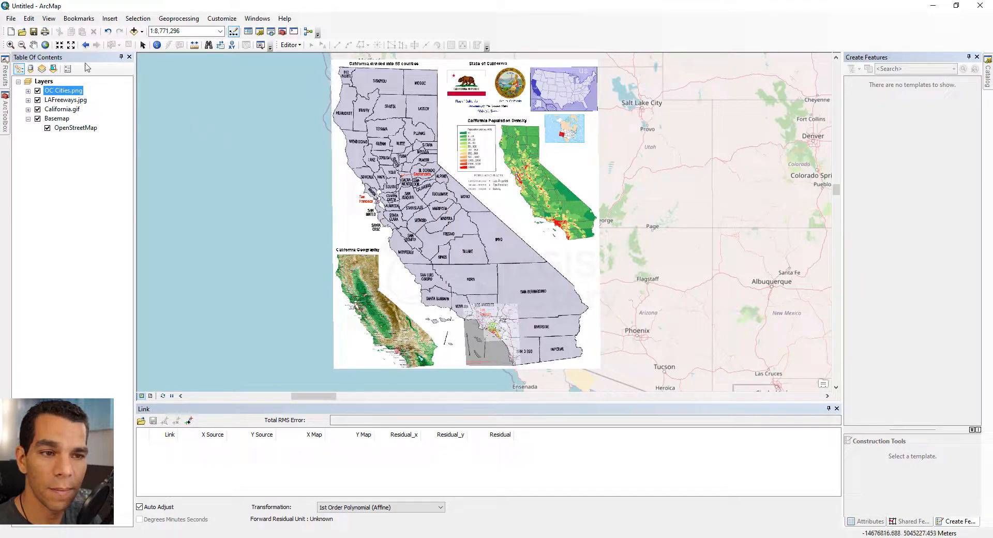
# Step: Save the map document as California in the California folder
pyautogui.click(10, 18)
pyautogui.click(52, 67)
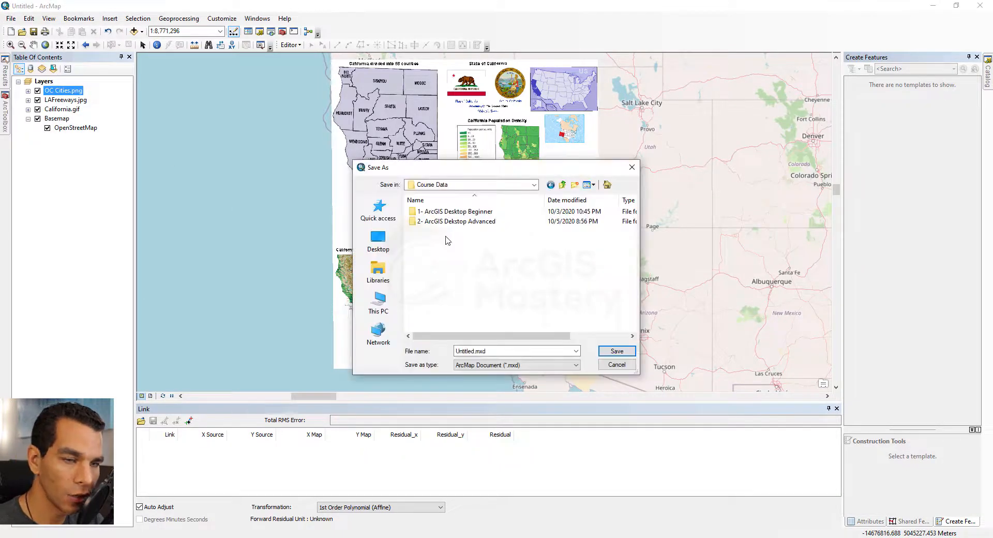
pyautogui.doubleClick(431, 211)
pyautogui.doubleClick(501, 351)
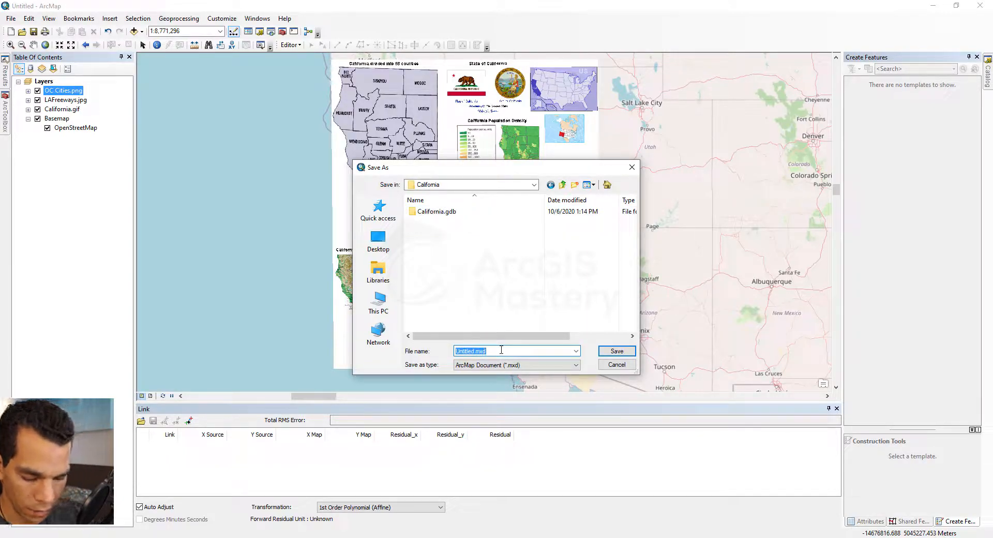
pyautogui.write('California')
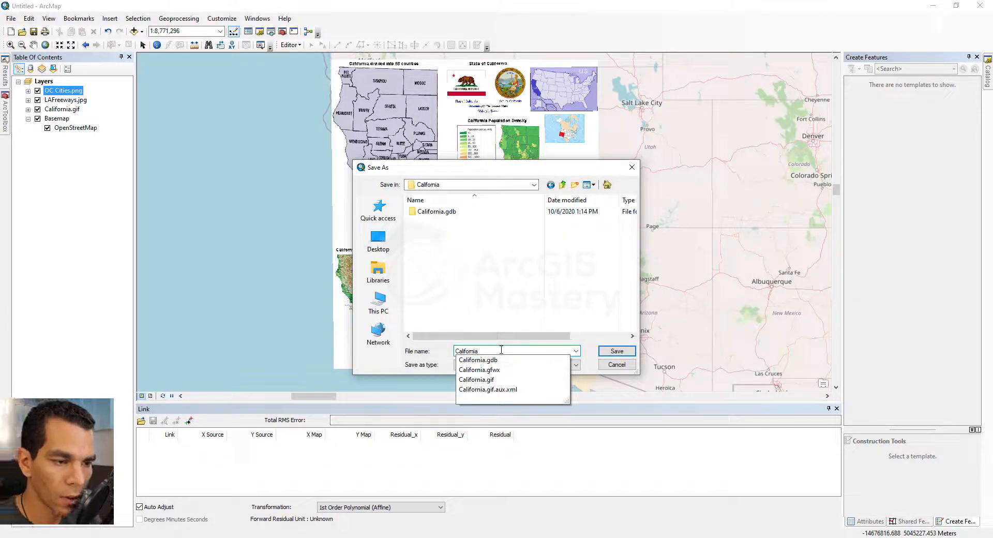
pyautogui.press('Return')
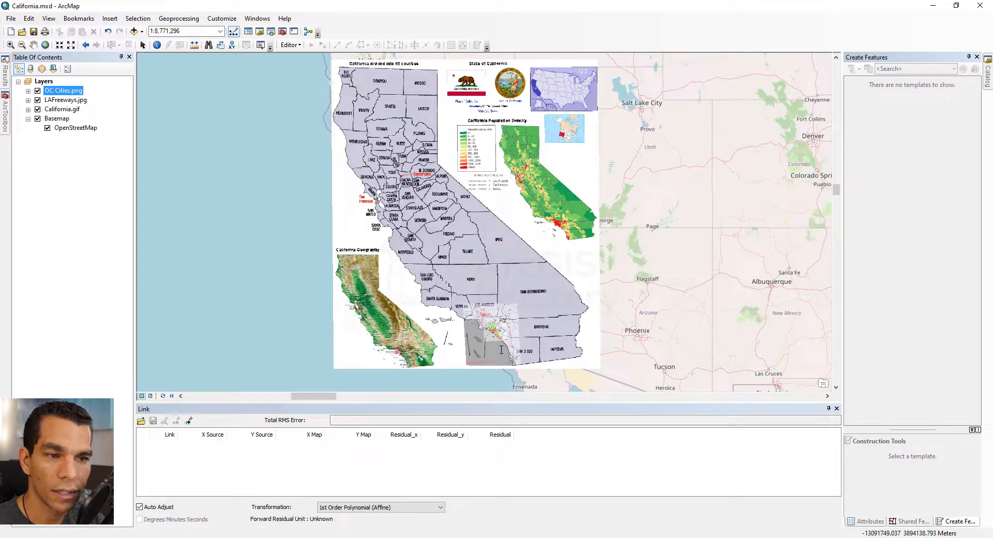